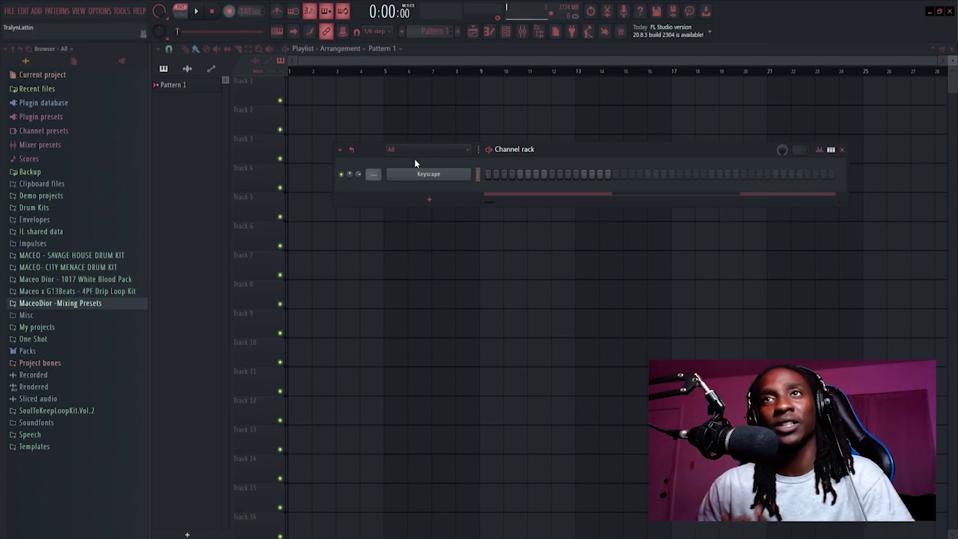
# Step: Open the Keyscape channel's piano roll and set the scale highlighting root note to A
pyautogui.rightClick(426, 174)
pyautogui.click(487, 176)
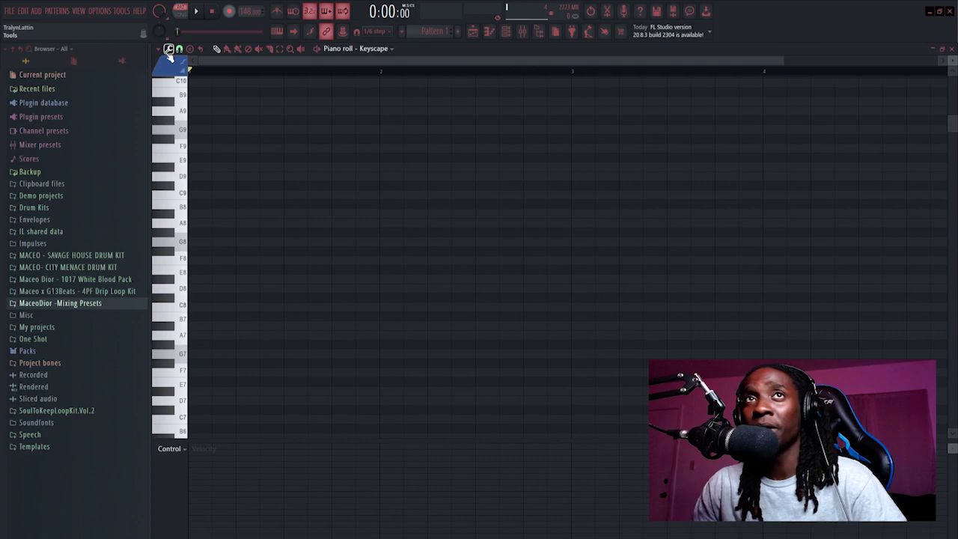
pyautogui.click(157, 49)
pyautogui.moveTo(171, 110)
pyautogui.moveTo(236, 127)
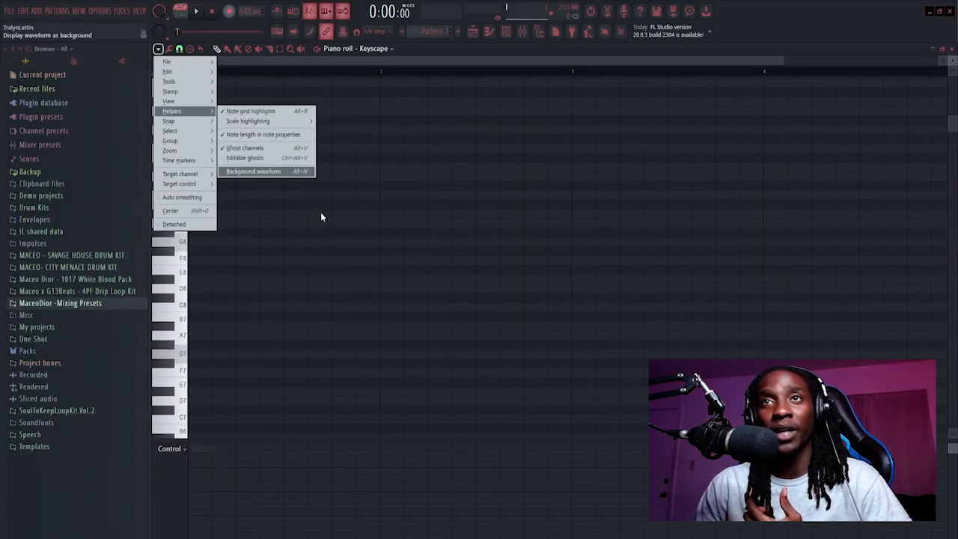
pyautogui.moveTo(263, 122)
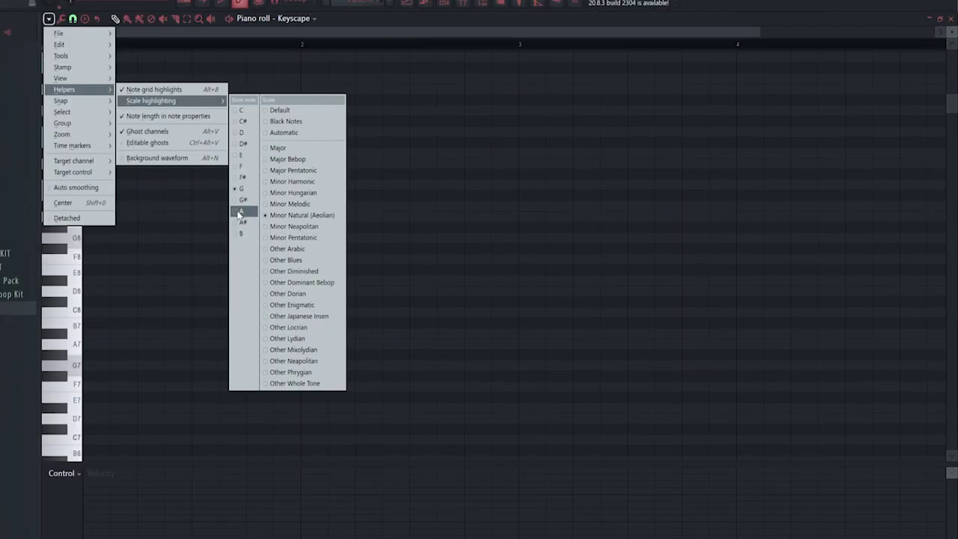
pyautogui.click(242, 210)
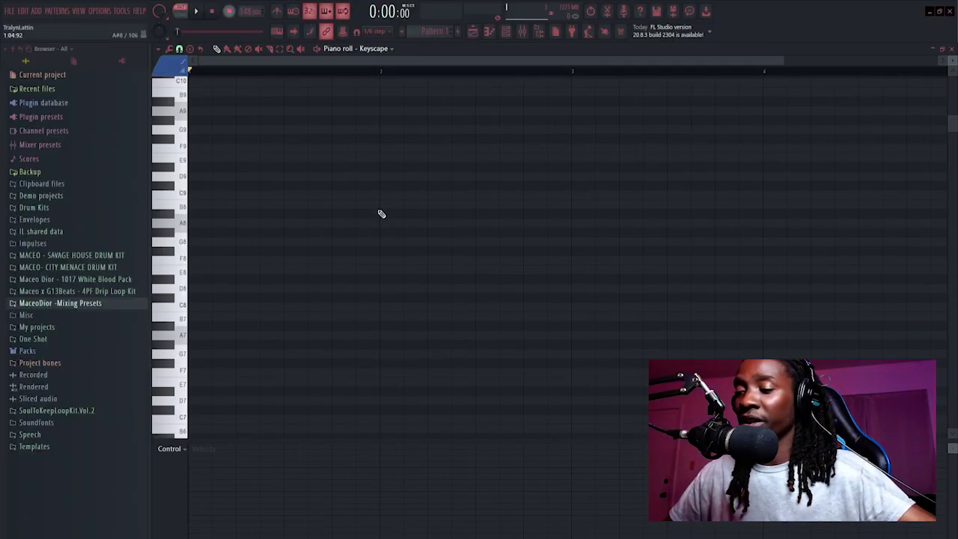
# Step: Record a four-bar Keyscape chord progression into Pattern 1 and stop the recording
pyautogui.scroll(-8, 470, 332)
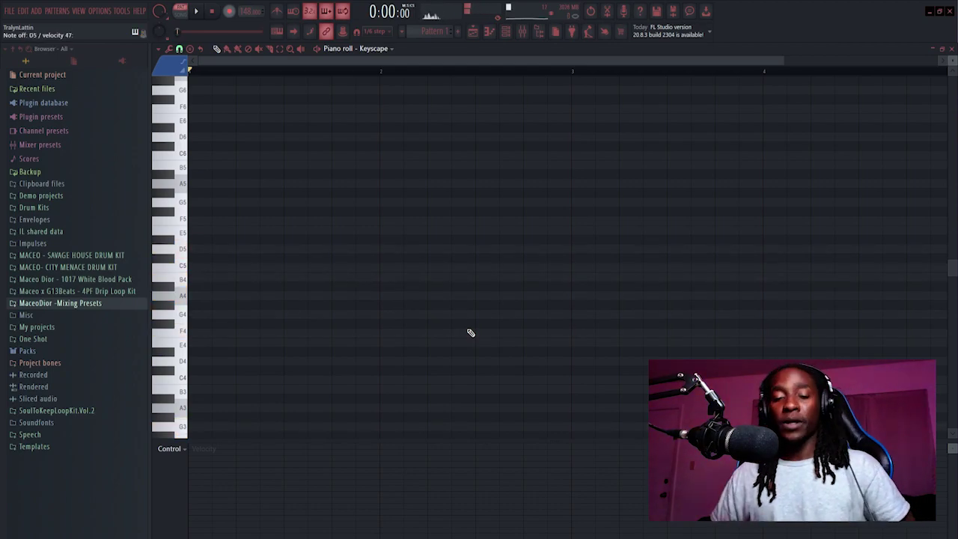
pyautogui.press('r')
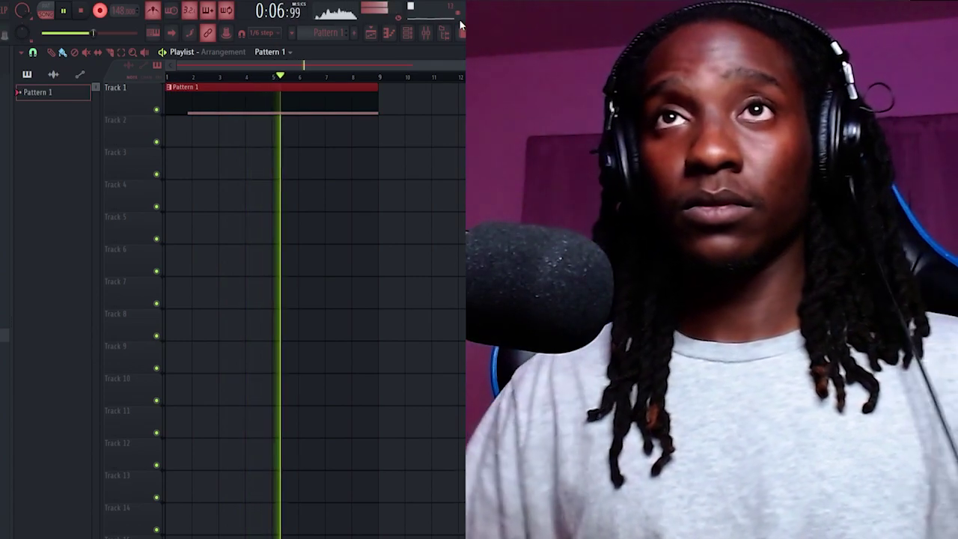
pyautogui.press('space')
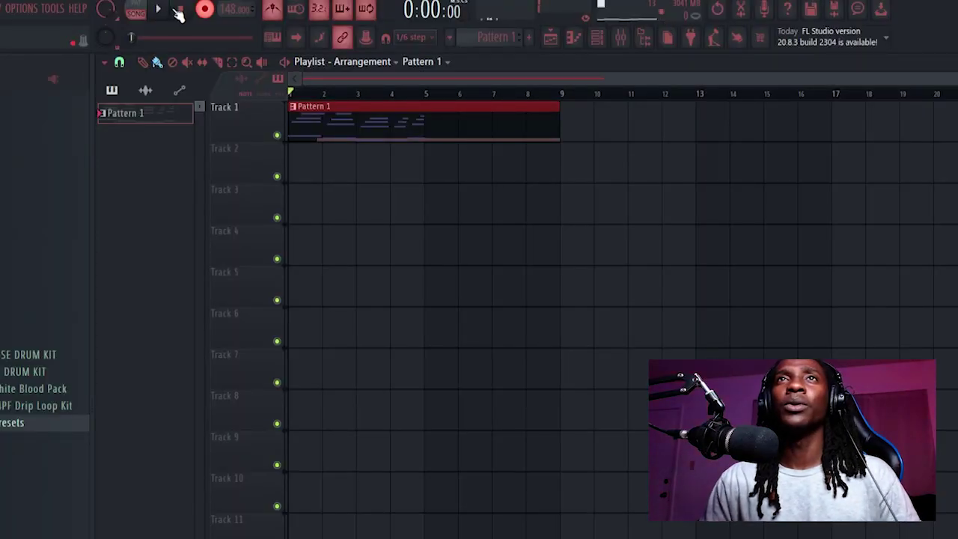
# Step: Show the recorded Keyscape notes with the MIDI CC #1 (Modulation wheel) control, and duplicate the four-bar progression into bars 5 to 8
pyautogui.doubleClick(453, 135)
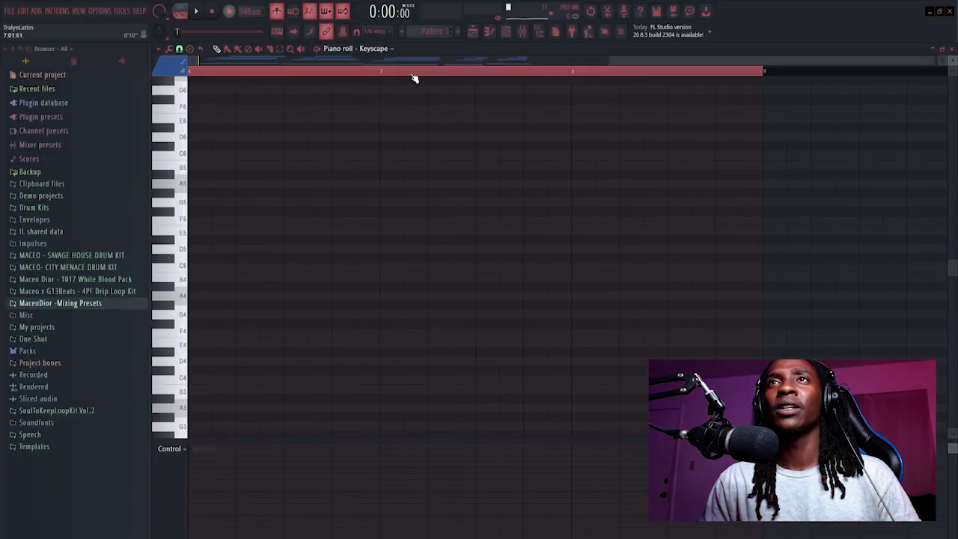
pyautogui.click(169, 448)
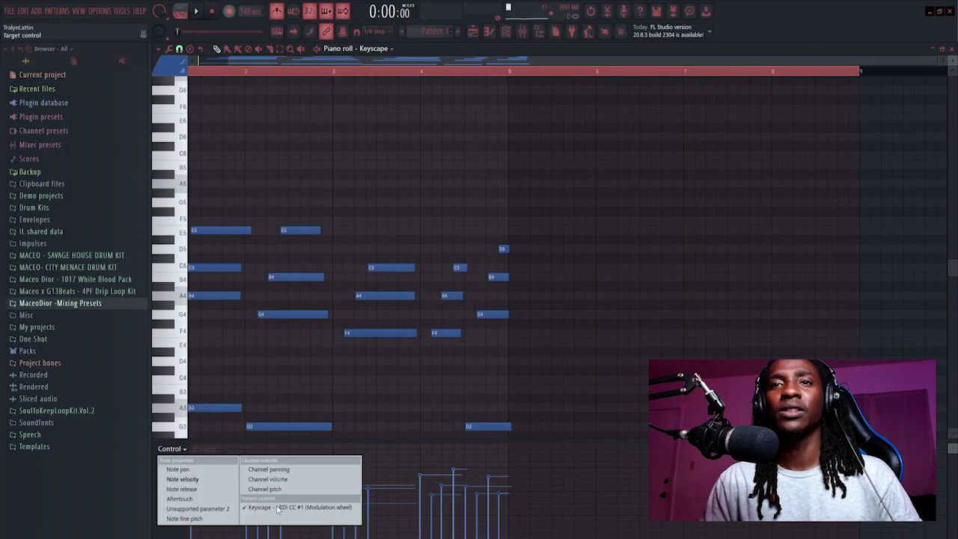
pyautogui.click(299, 509)
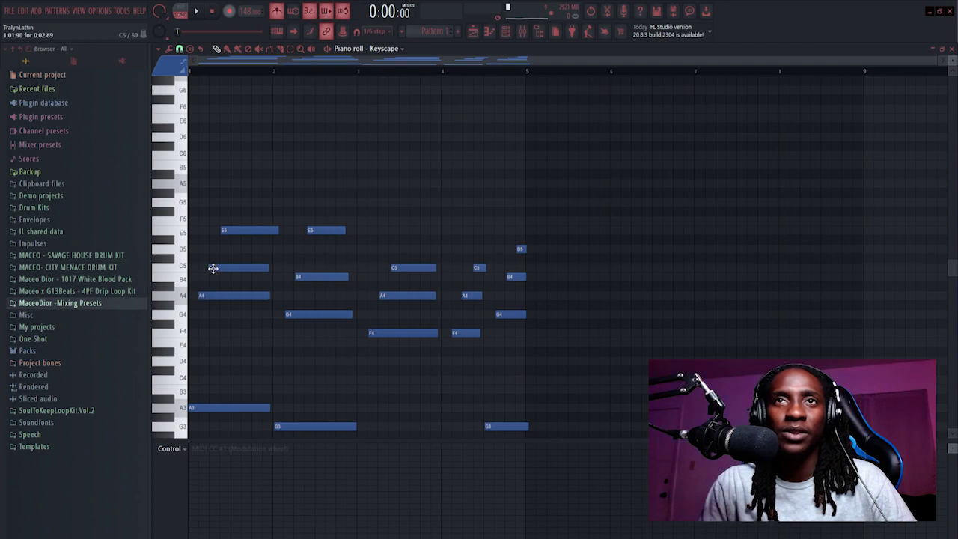
pyautogui.hotkey('ctrl', 'b')
pyautogui.scroll(-3, 545, 291)
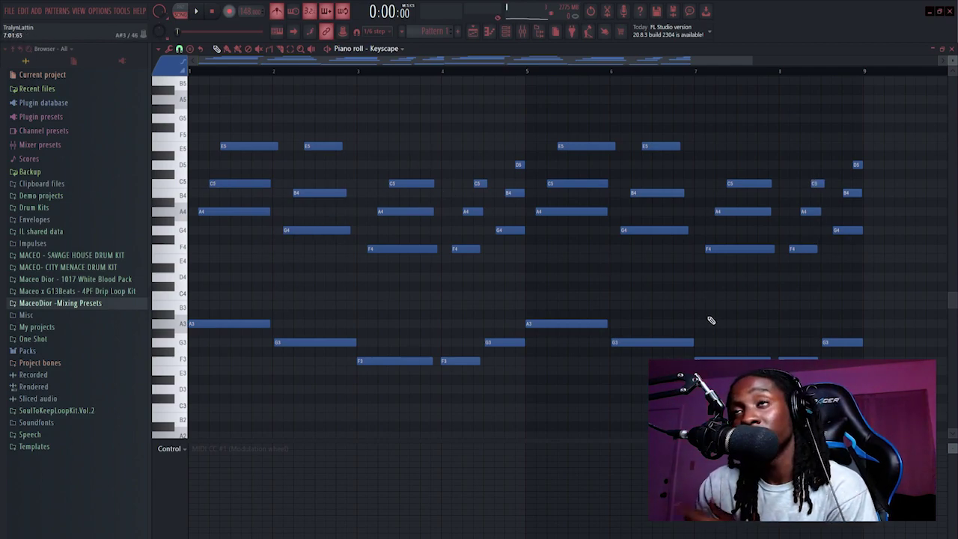
# Step: Add an Ample Guitar SH channel and move its plugin window clear of the Channel rack
pyautogui.click(505, 30)
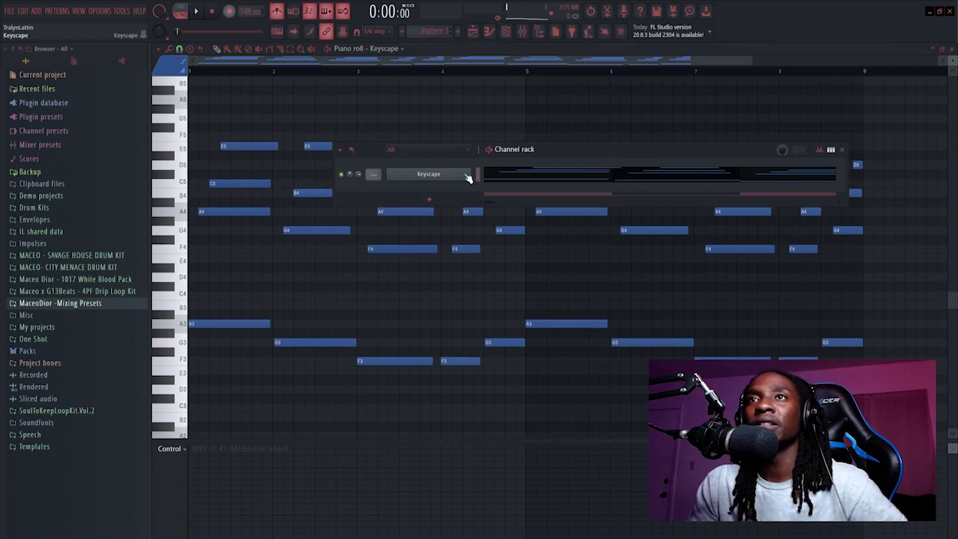
pyautogui.click(429, 199)
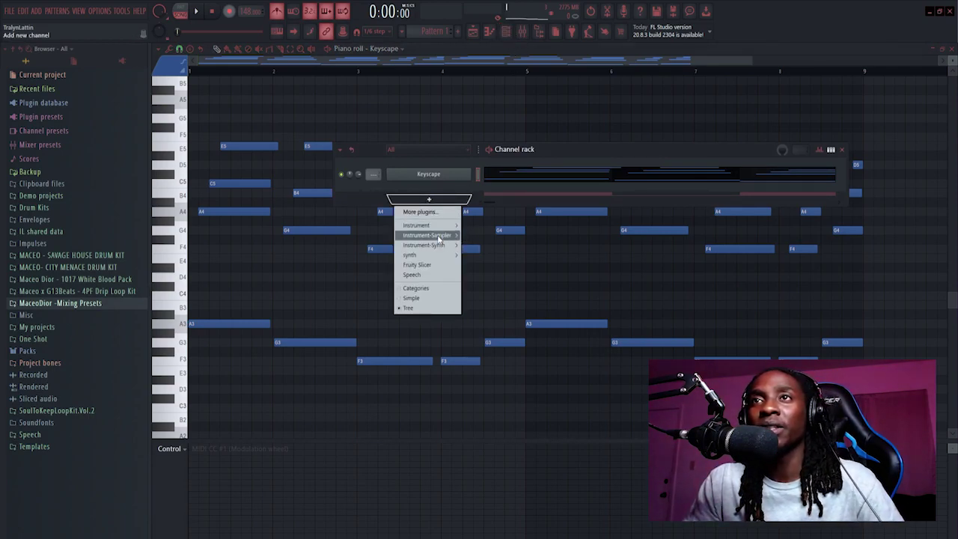
pyautogui.moveTo(446, 228)
pyautogui.click(490, 236)
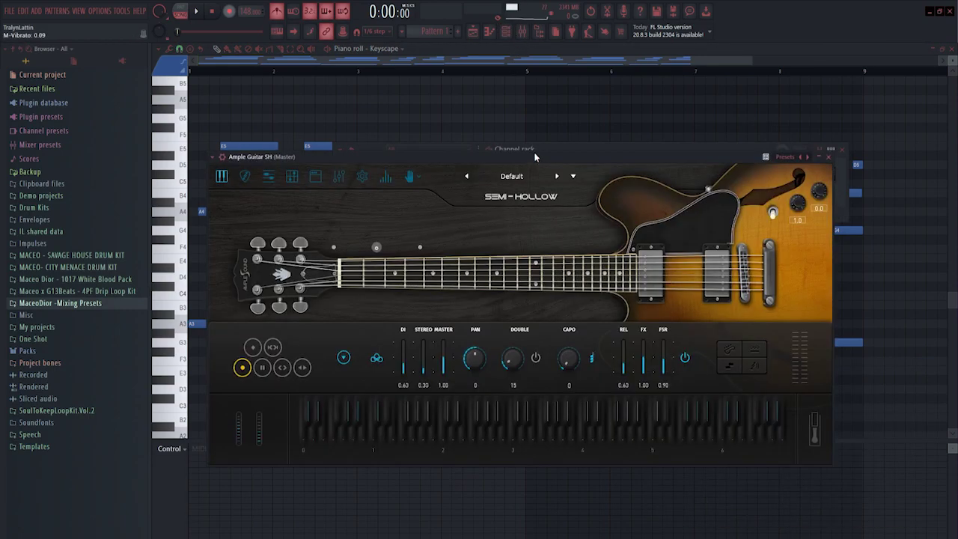
pyautogui.moveTo(493, 155); pyautogui.dragTo(520, 227)
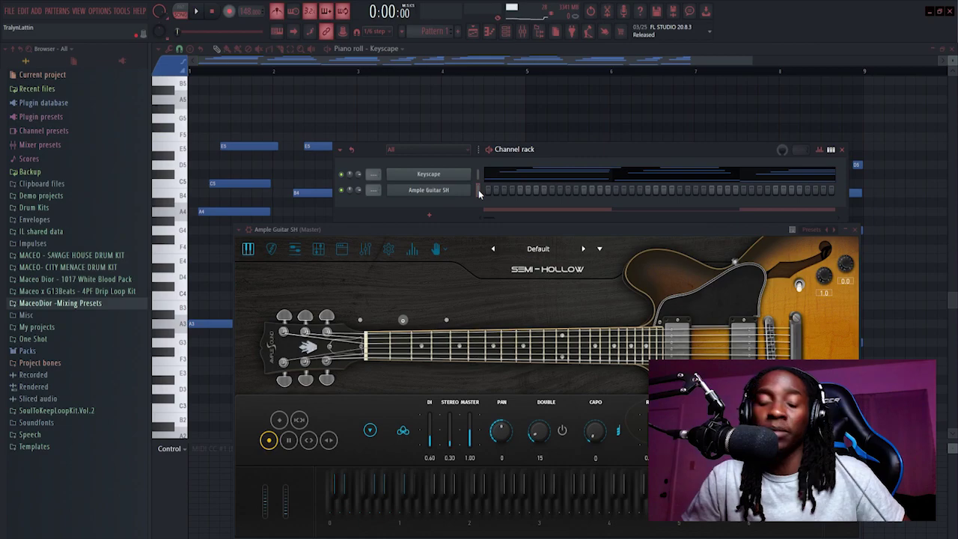
# Step: Play the chord progression in the Ample Guitar SH piano roll and display the note velocity values
pyautogui.click(478, 190)
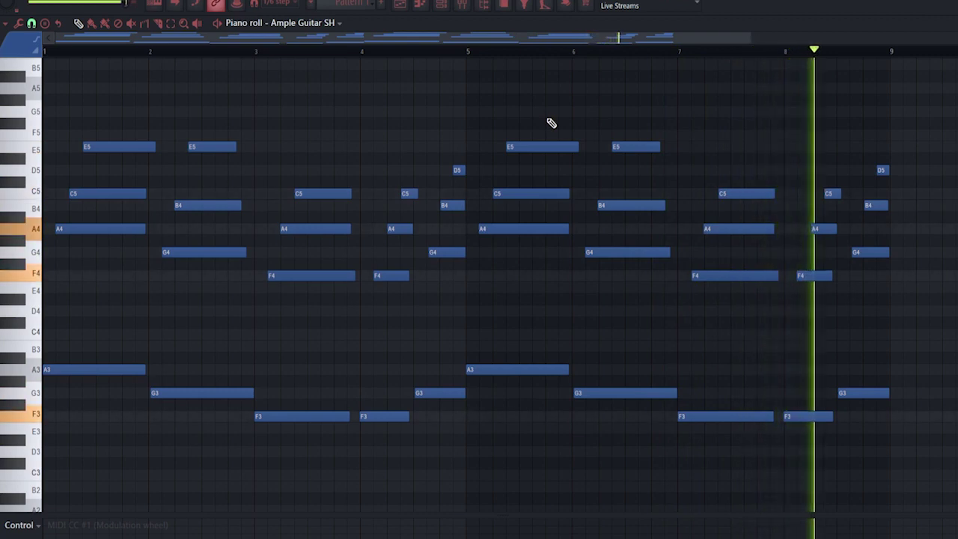
pyautogui.press('space')
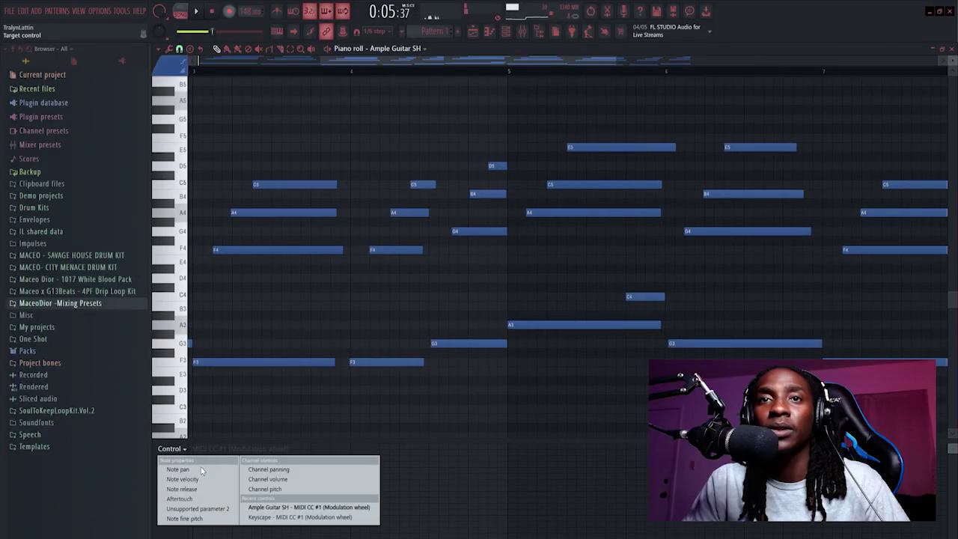
pyautogui.click(187, 464)
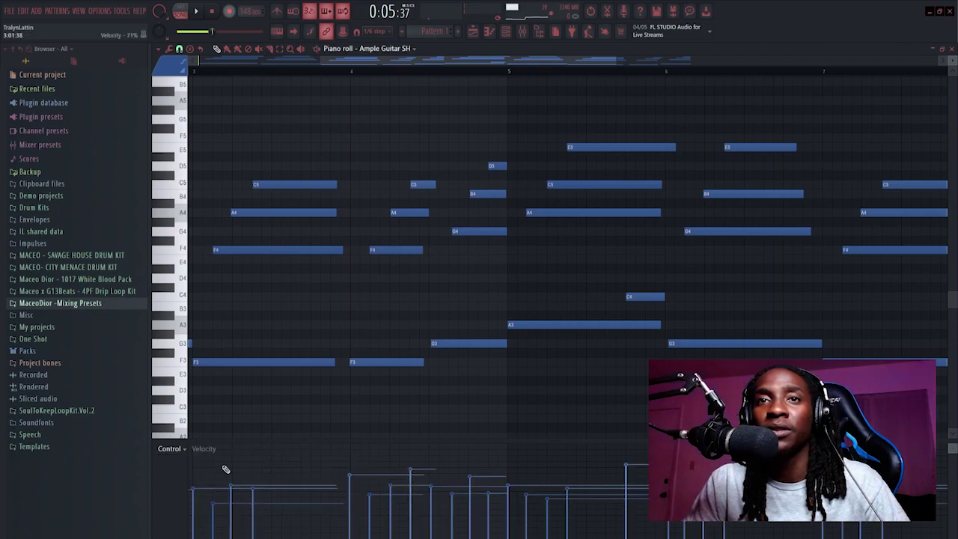
# Step: Place a C4 note at the end of bar 5 and shorten the A3 bass note to finish where it starts
pyautogui.click(645, 296)
pyautogui.press('space')
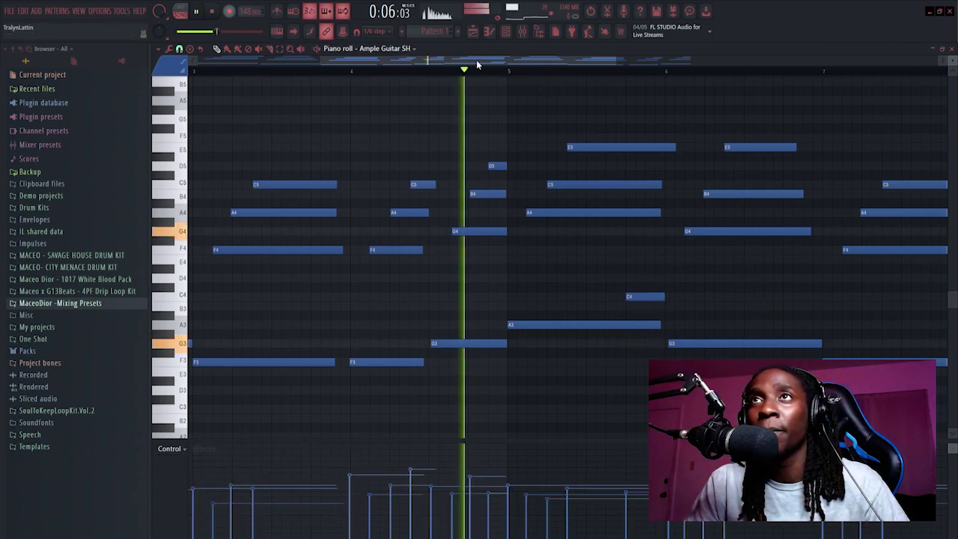
pyautogui.moveTo(474, 66); pyautogui.dragTo(566, 75)
pyautogui.moveTo(442, 325); pyautogui.dragTo(406, 325)
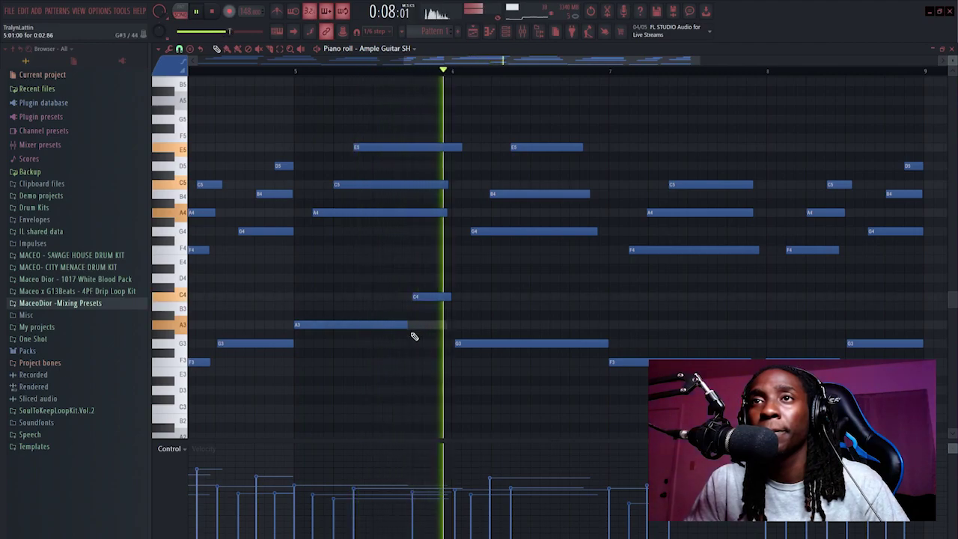
# Step: Add a short A3 note at the end of bar 6 and shorten that bar's G3 bass note to finish where it starts
pyautogui.click(570, 324)
pyautogui.press('space')
pyautogui.press('space')
pyautogui.moveTo(681, 324); pyautogui.dragTo(563, 344)
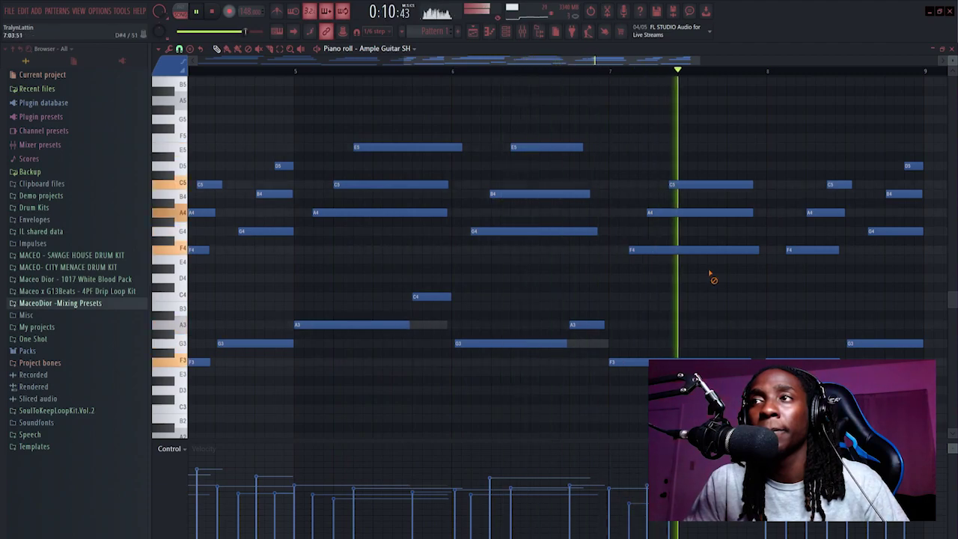
pyautogui.press('space')
pyautogui.scroll(-3, 628, 118)
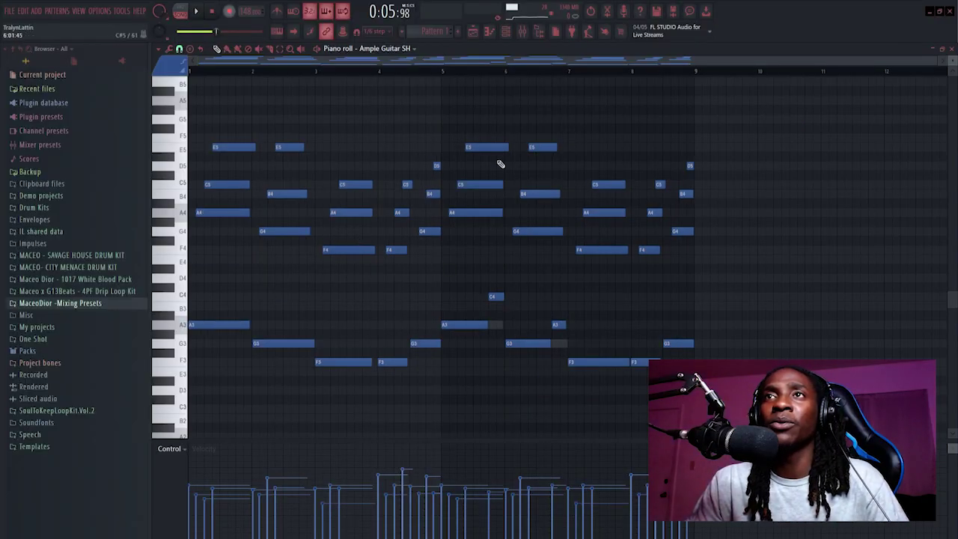
# Step: Clone the Ample Guitar SH channel and play back the copy's lead melody in its piano roll
pyautogui.click(512, 33)
pyautogui.rightClick(472, 188)
pyautogui.click(488, 278)
pyautogui.rightClick(472, 203)
pyautogui.click(483, 205)
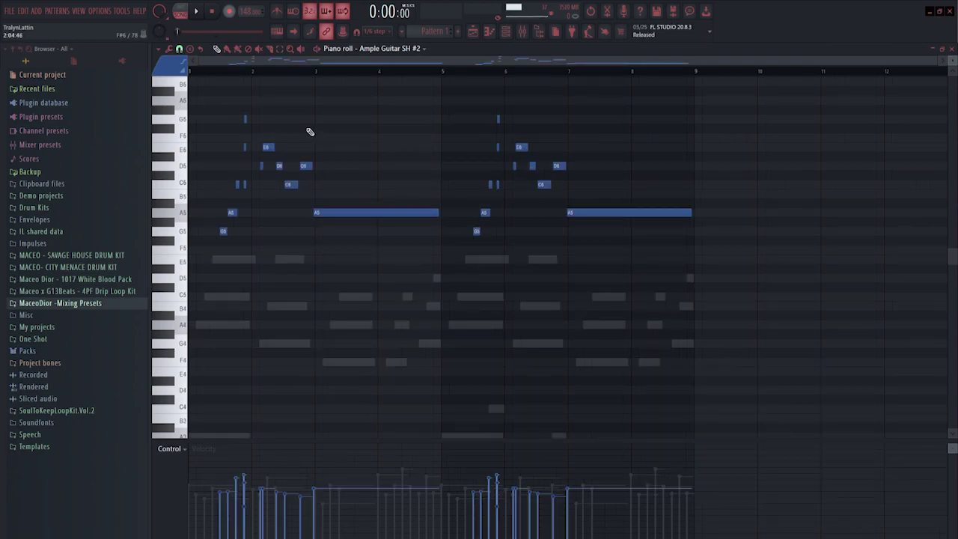
pyautogui.press('space')
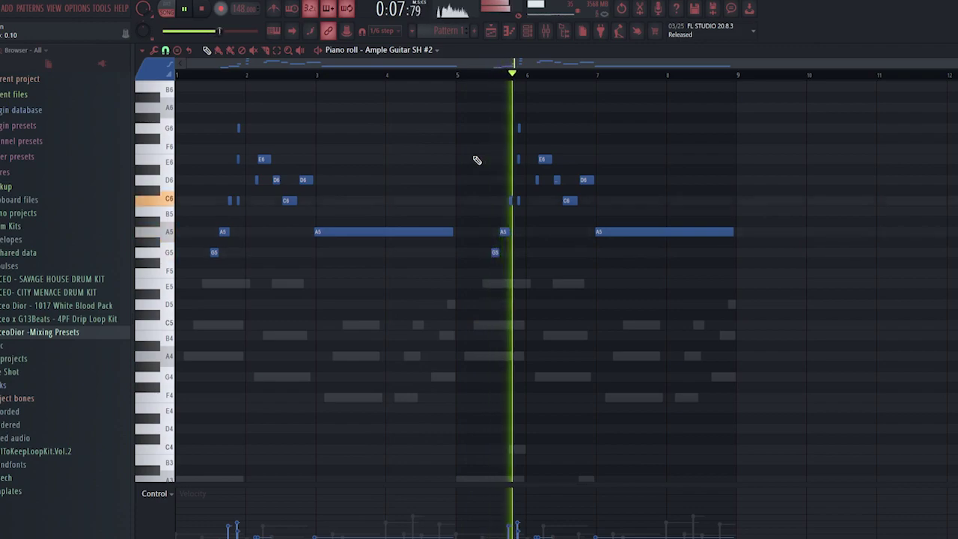
pyautogui.press('space')
# Step: Add an ElectraX synth channel to the Channel rack
pyautogui.click(527, 31)
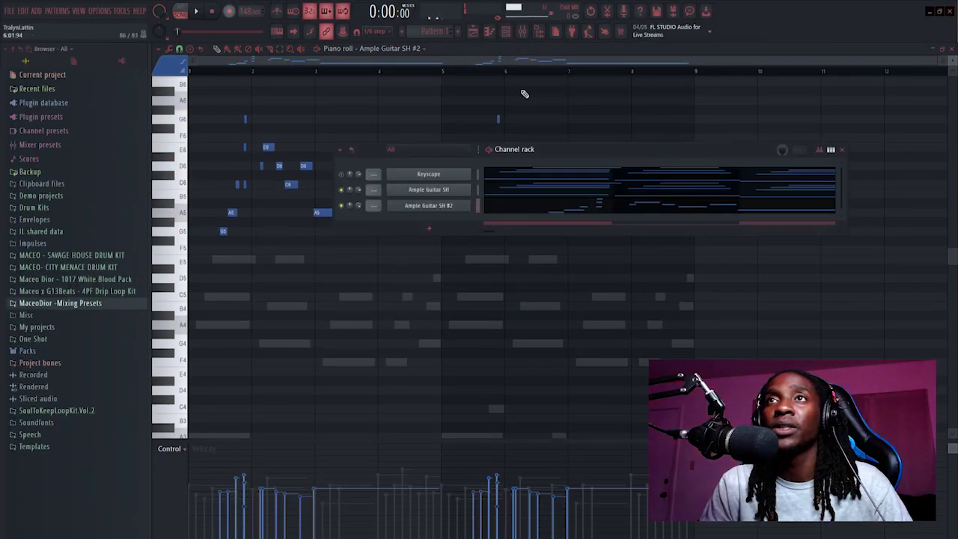
pyautogui.moveTo(358, 147); pyautogui.dragTo(370, 127)
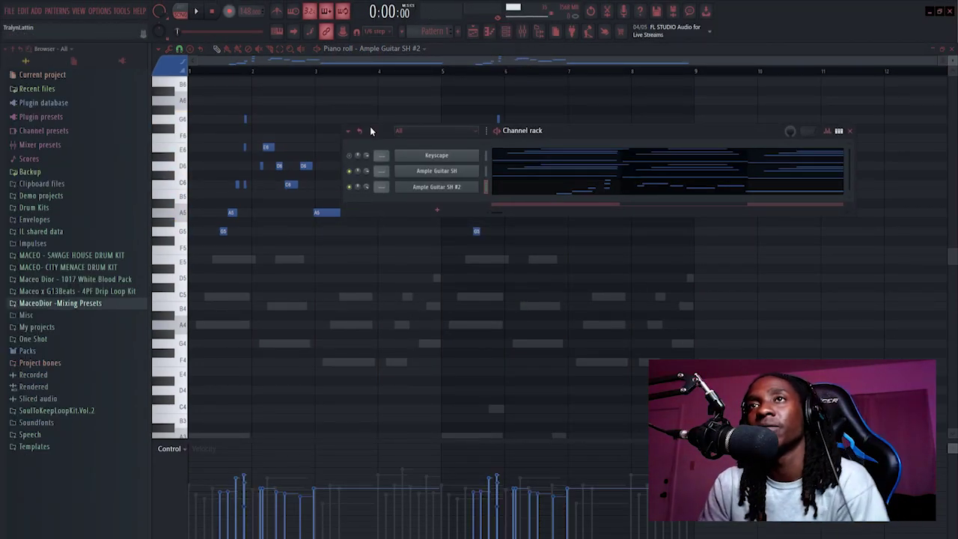
pyautogui.click(429, 210)
pyautogui.moveTo(432, 267)
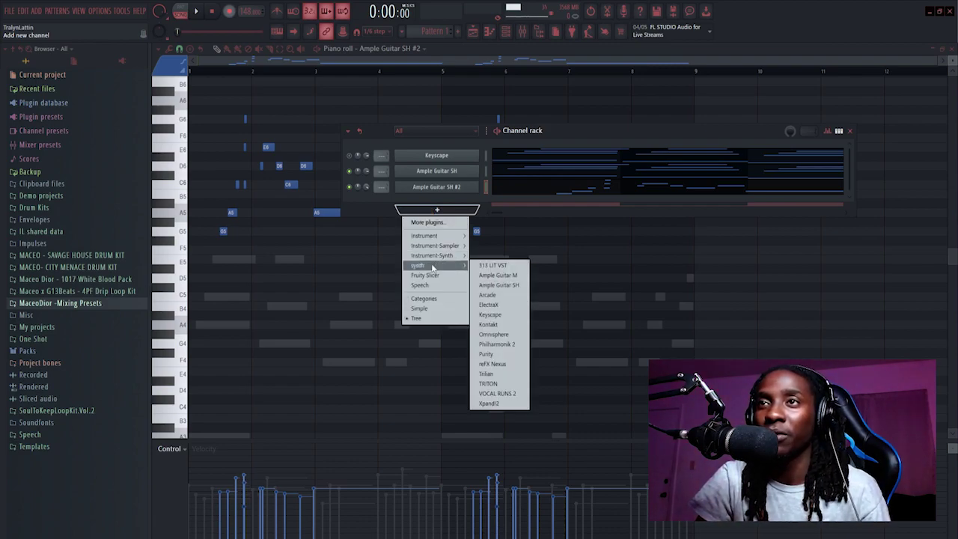
pyautogui.click(505, 308)
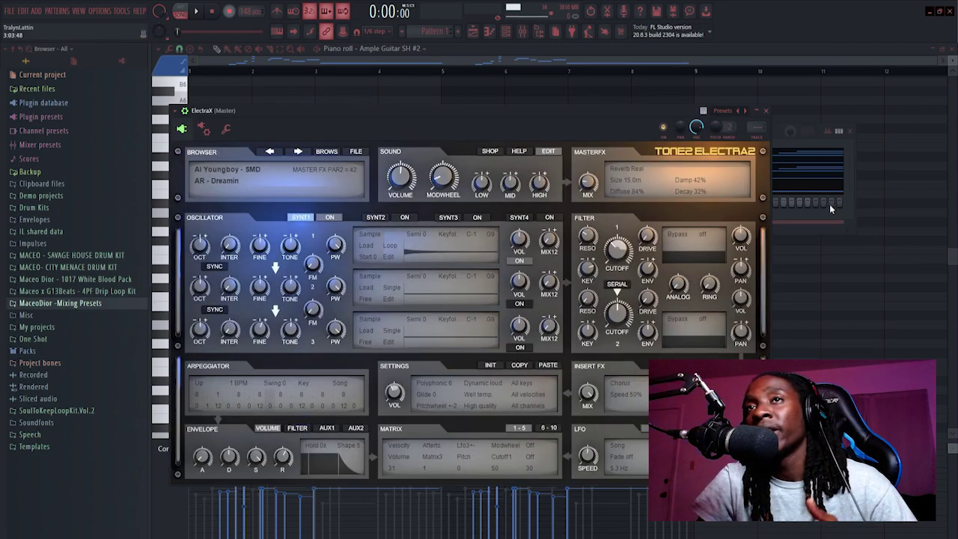
# Step: Load the Pad - The Gates patch from the Big Werks - Filthy Animal bank in ElectraX and close the plugin
pyautogui.click(333, 153)
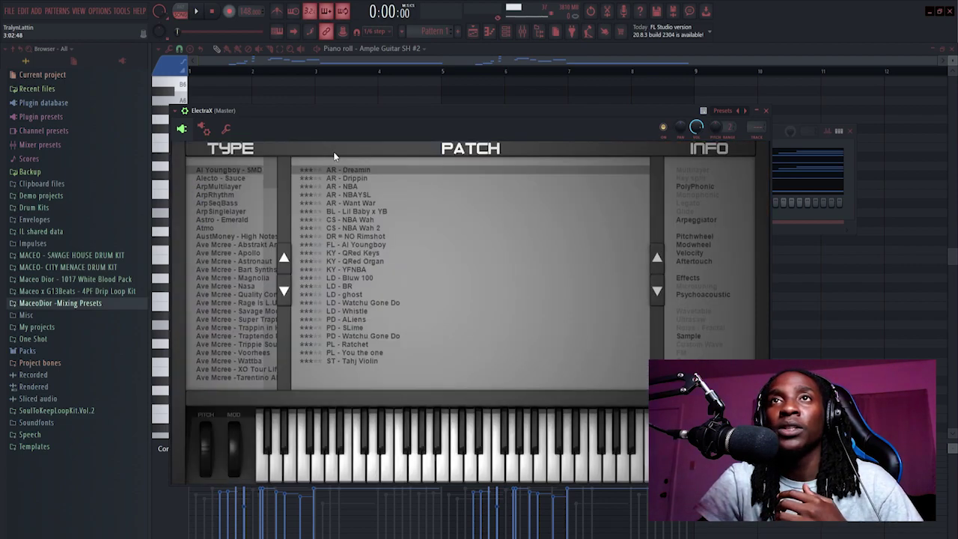
pyautogui.scroll(-8, 267, 183)
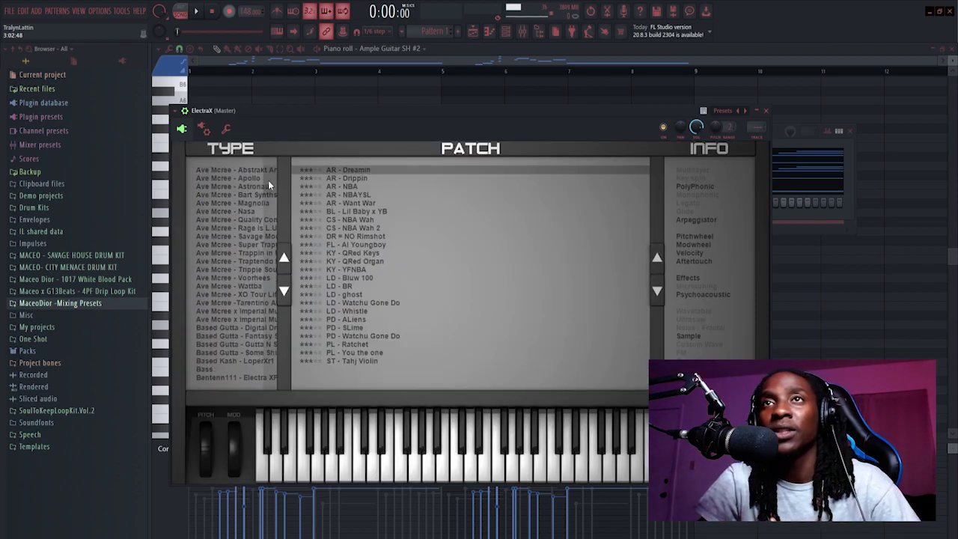
pyautogui.click(554, 222)
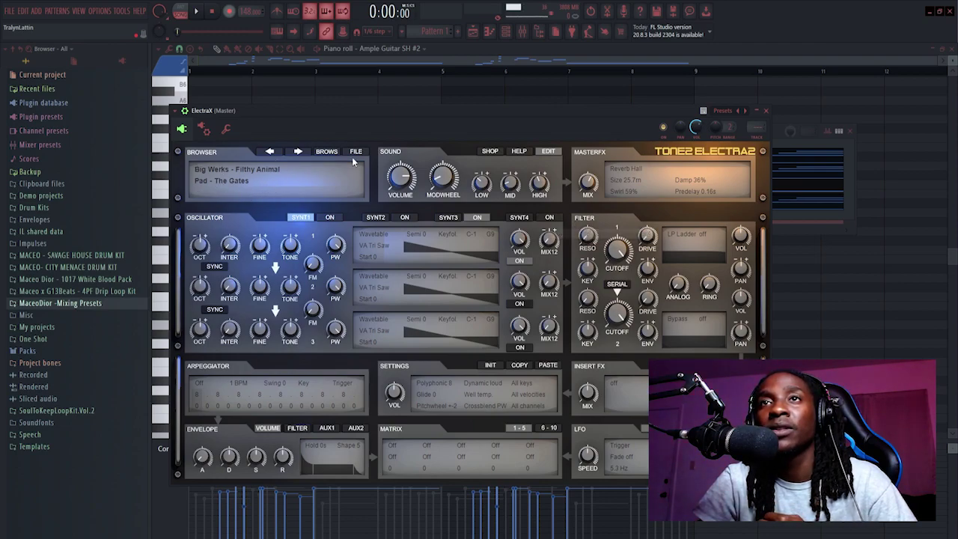
pyautogui.click(764, 111)
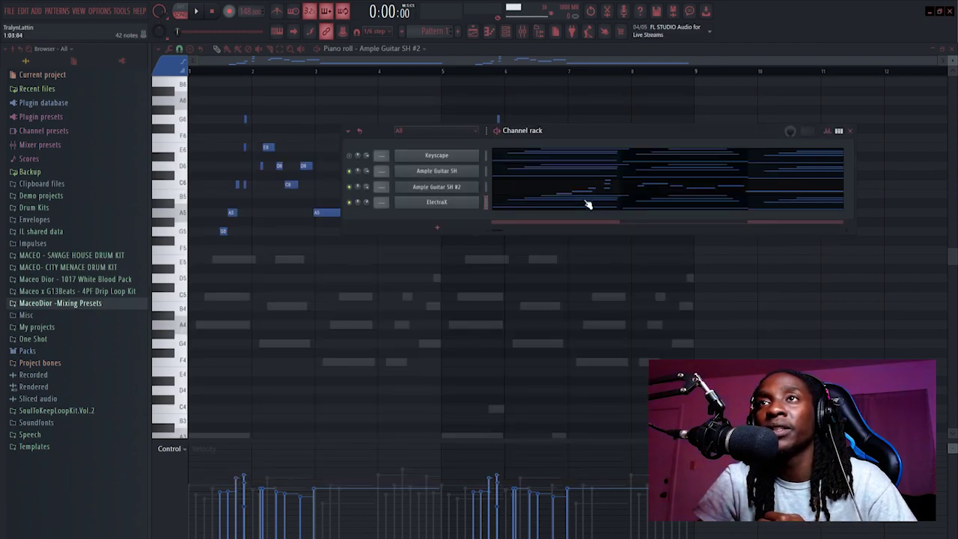
# Step: Play the pattern from the ElectraX piano roll and adjust the ElectraX channel's volume in the Channel rack
pyautogui.click(497, 205)
pyautogui.press('space')
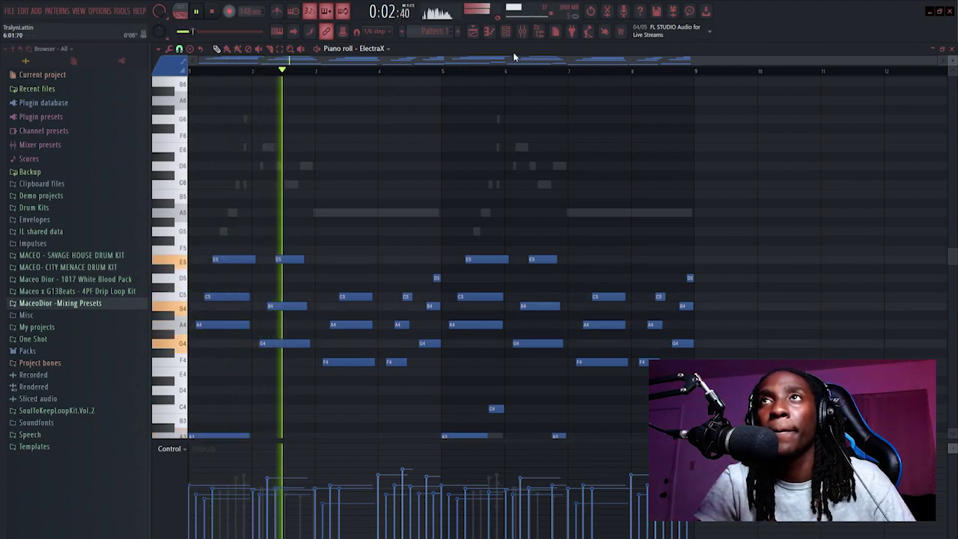
pyautogui.press('F6')
pyautogui.scroll(4, 357, 202)
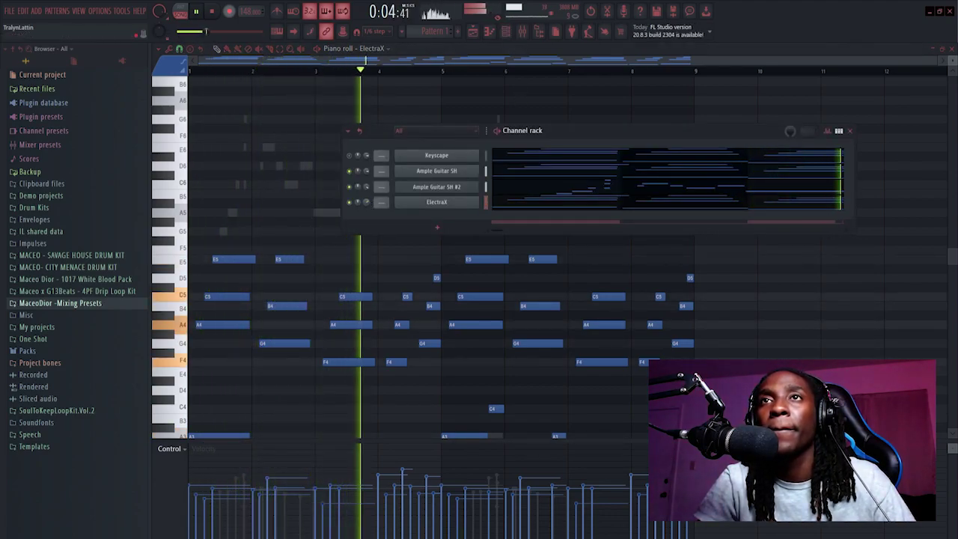
pyautogui.moveTo(366, 199); pyautogui.dragTo(367, 199)
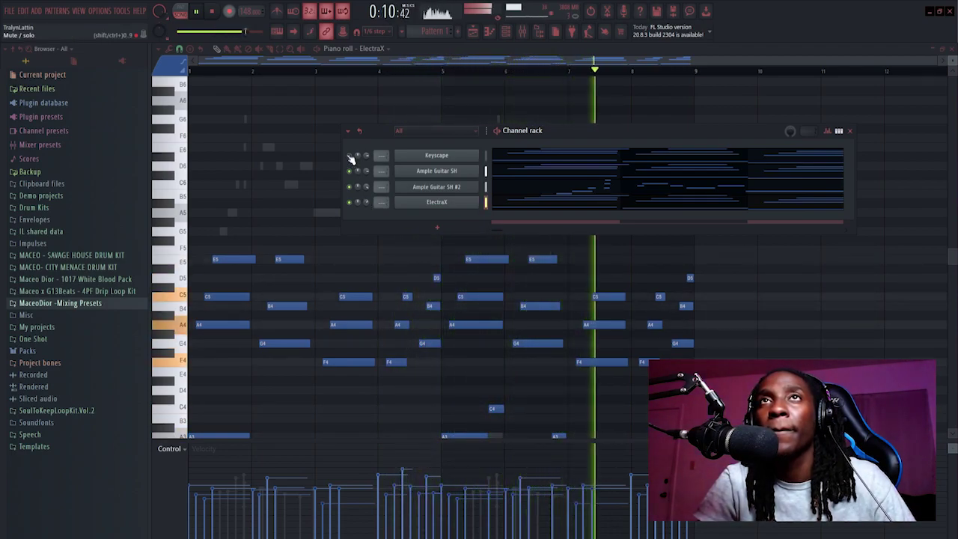
# Step: Transpose the notes of the existing melody channels up two semitones and play back the result
pyautogui.press('space')
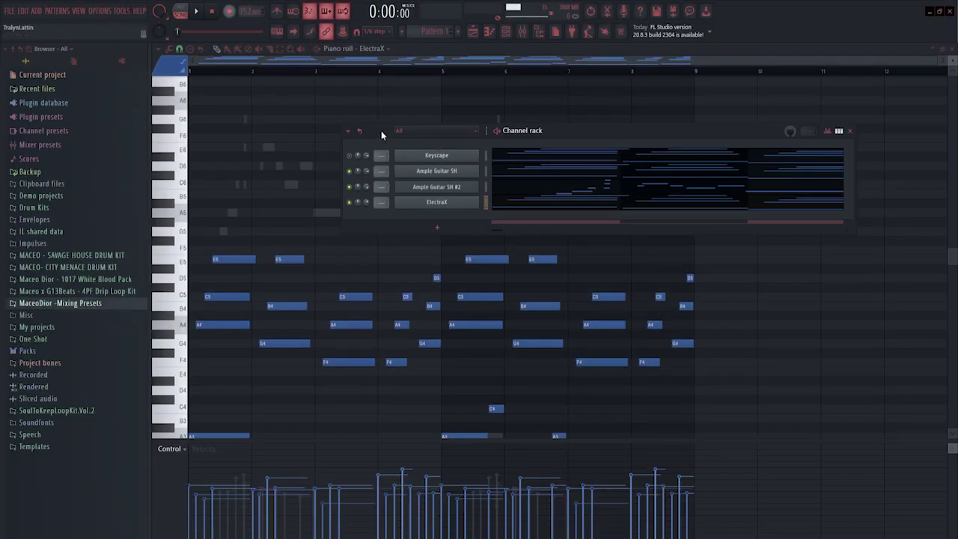
pyautogui.moveTo(381, 130); pyautogui.dragTo(364, 106)
pyautogui.click(331, 106)
pyautogui.click(357, 229)
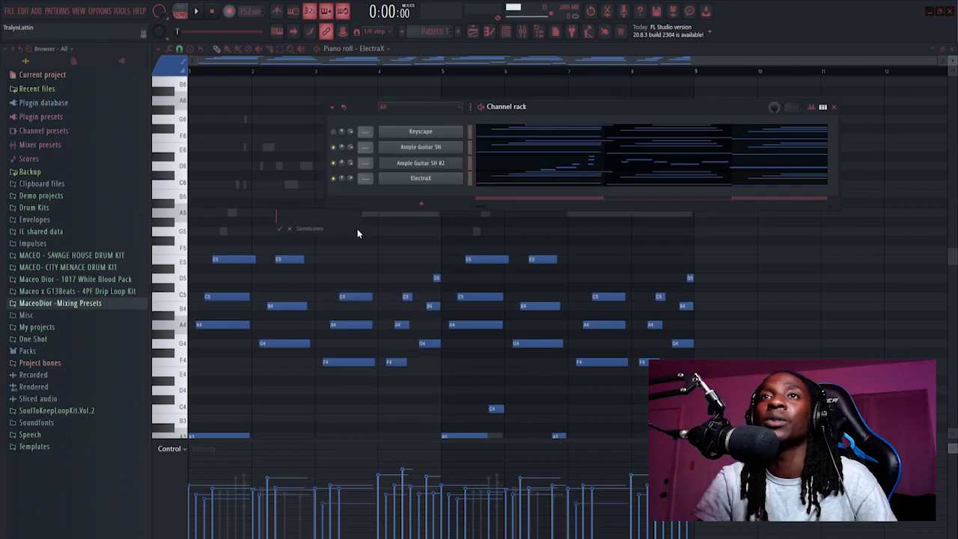
pyautogui.click(333, 133)
pyautogui.press('space')
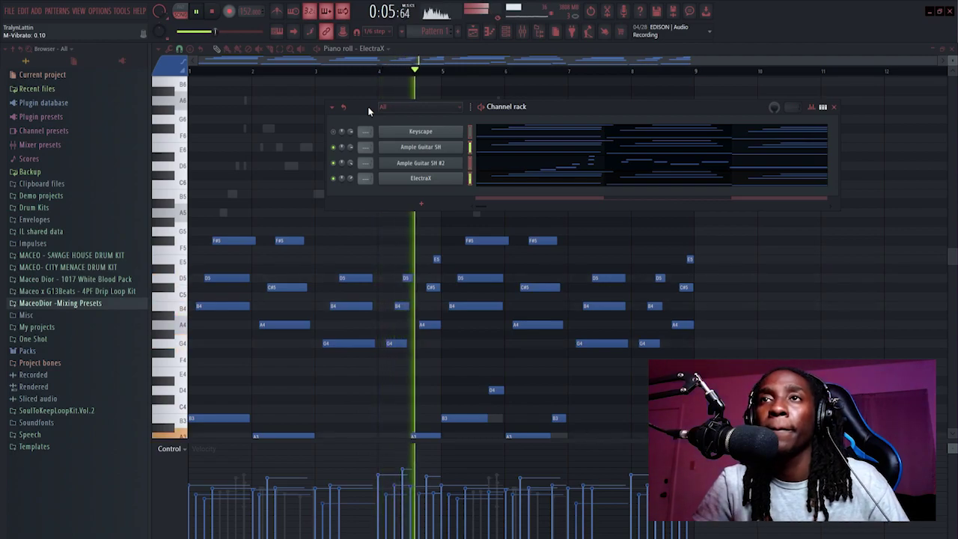
pyautogui.press('space')
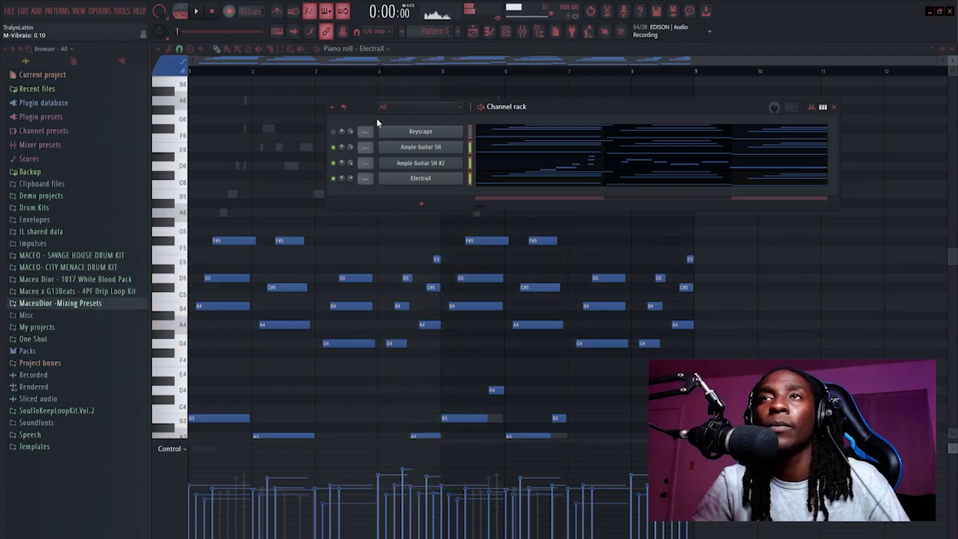
# Step: Add a VOCAL RUNS 2 channel and load its VOX - MIN KIT 15 preset
pyautogui.click(420, 202)
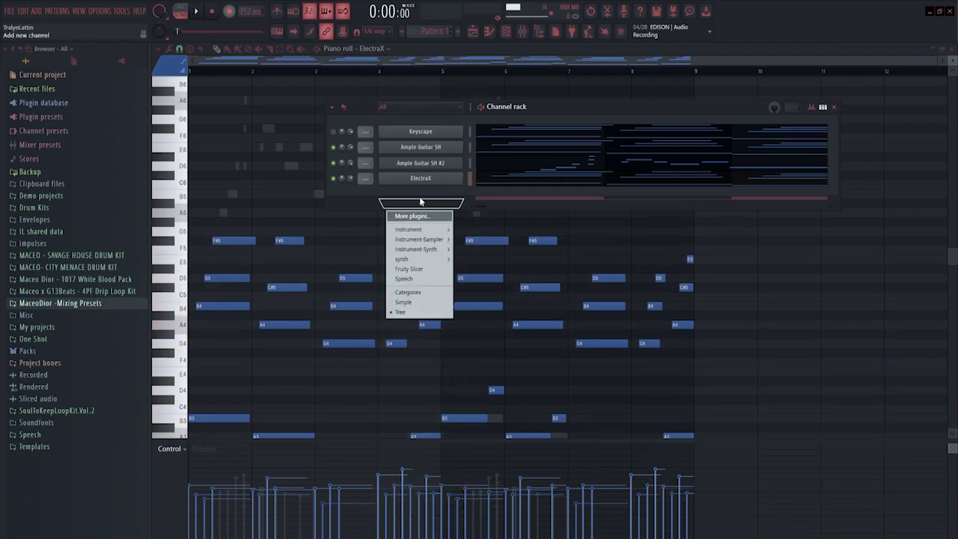
pyautogui.moveTo(425, 260)
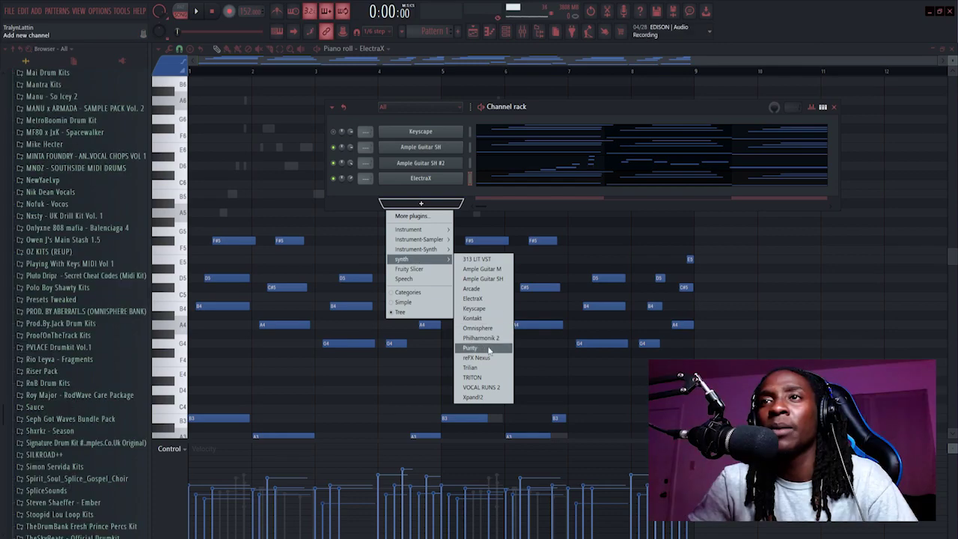
pyautogui.click(482, 386)
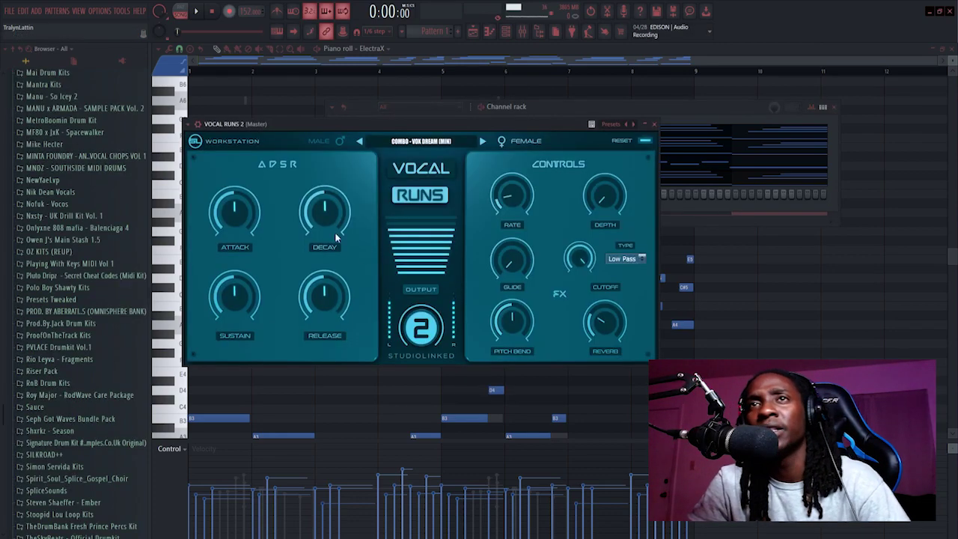
pyautogui.moveTo(424, 122); pyautogui.dragTo(454, 198)
pyautogui.click(451, 216)
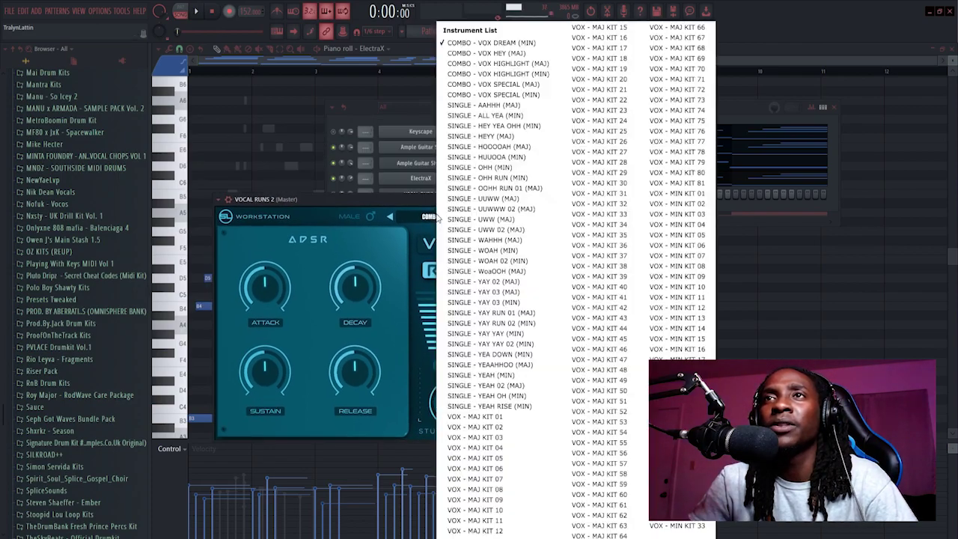
pyautogui.click(690, 342)
# Step: Place one-bar B3 notes at bars 1 and 5 in the VOCAL RUNS 2 piano roll while auditioning the pattern
pyautogui.moveTo(429, 199); pyautogui.dragTo(463, 243)
pyautogui.rightClick(446, 198)
pyautogui.click(479, 195)
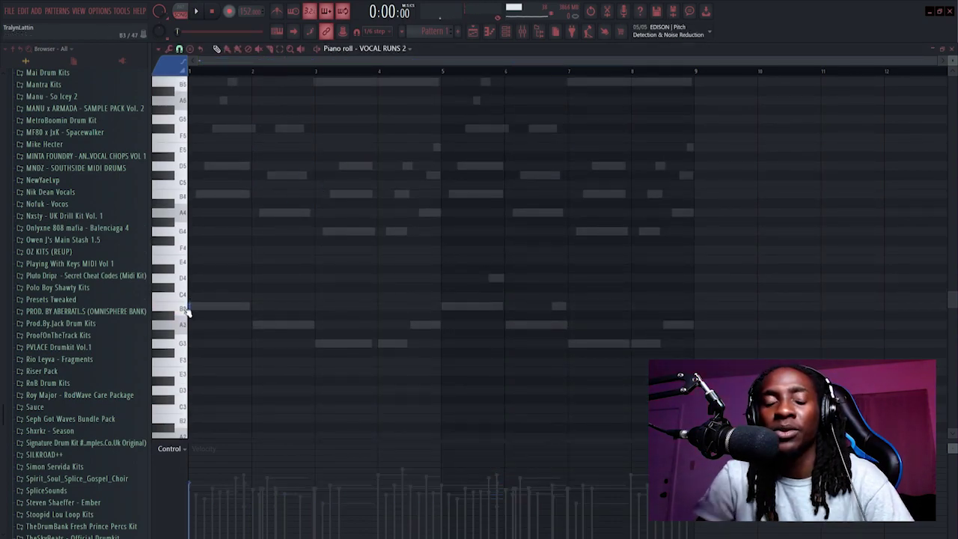
pyautogui.click(190, 308)
pyautogui.press('space')
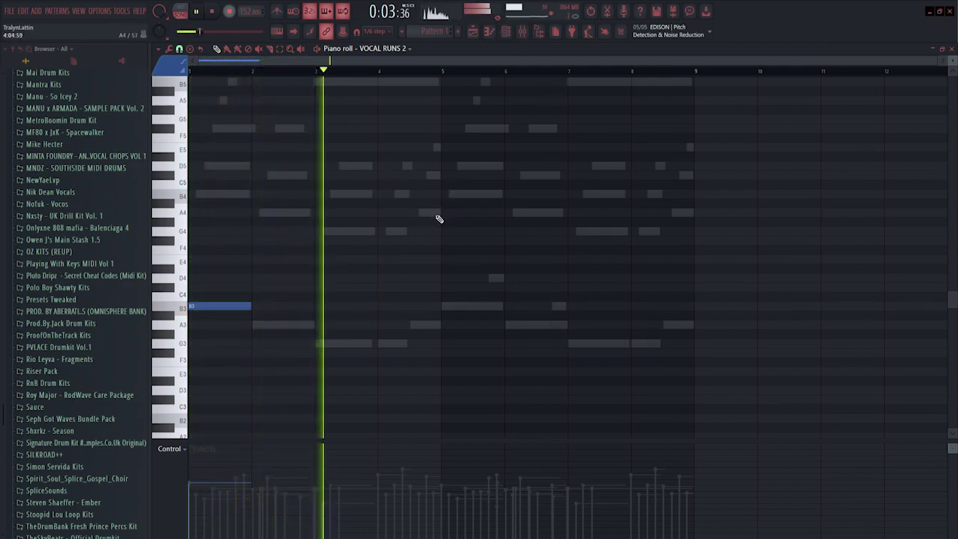
pyautogui.moveTo(383, 306); pyautogui.dragTo(448, 306)
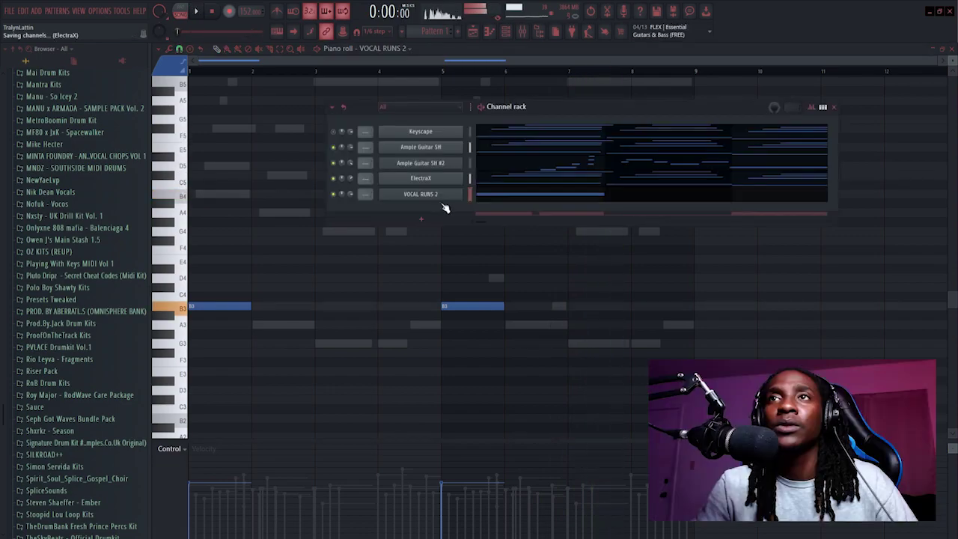
# Step: Clone the VOCAL RUNS 2 channel and place a one-bar B4 note at bar 3 of the copy
pyautogui.rightClick(456, 193)
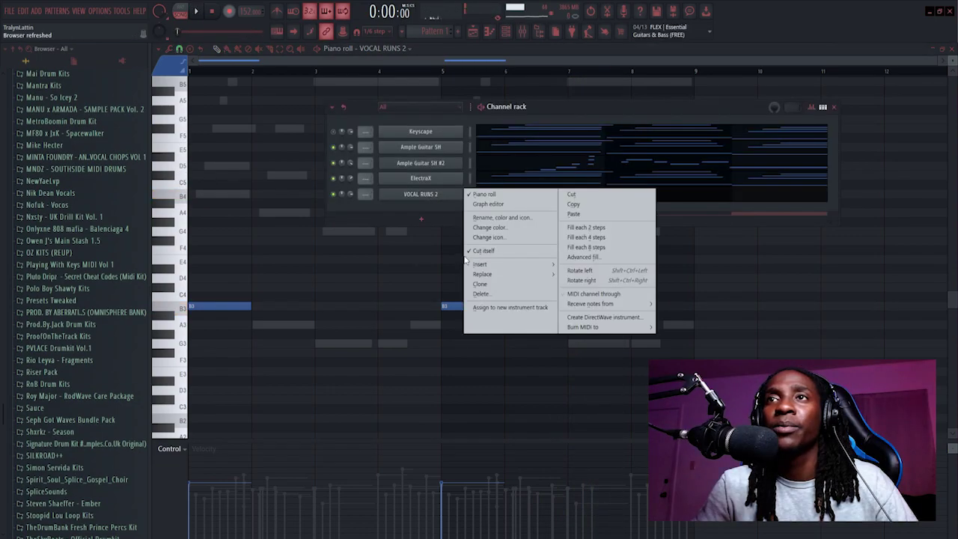
pyautogui.click(475, 285)
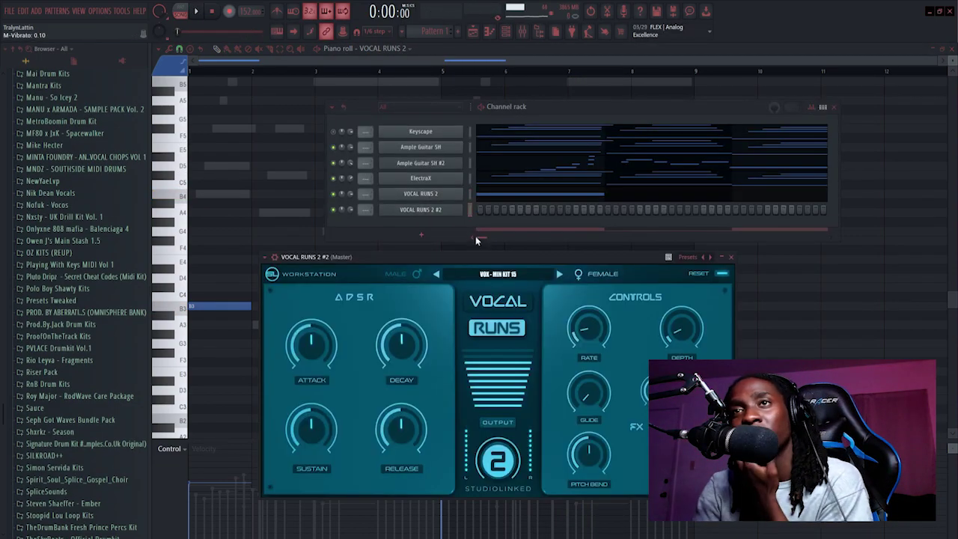
pyautogui.press('space')
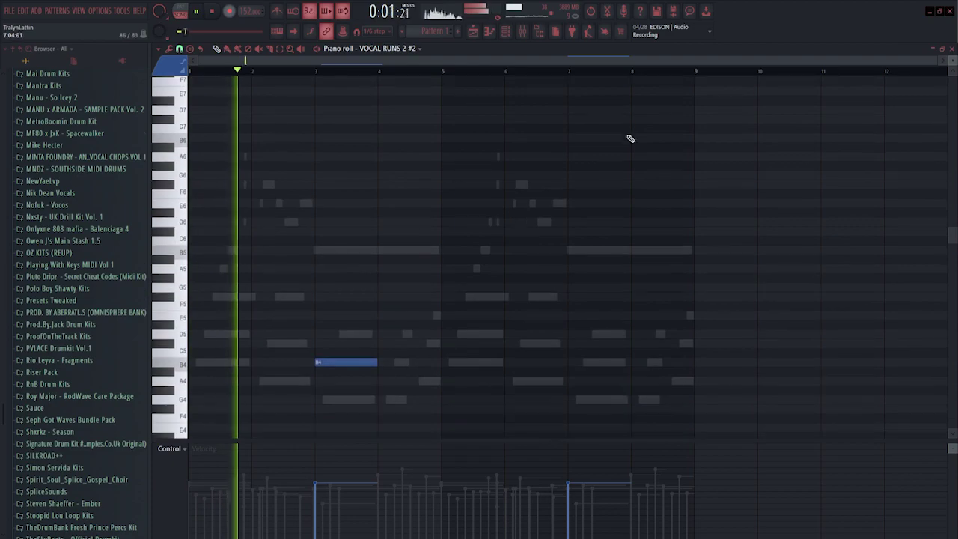
# Step: Replace the misplaced note at bar 7 of the VOCAL RUNS 2 copy with a one-bar B4 note and audition the pattern
pyautogui.scroll(-2, 634, 228)
pyautogui.scroll(2, 588, 199)
pyautogui.scroll(-2, 590, 124)
pyautogui.rightClick(591, 123)
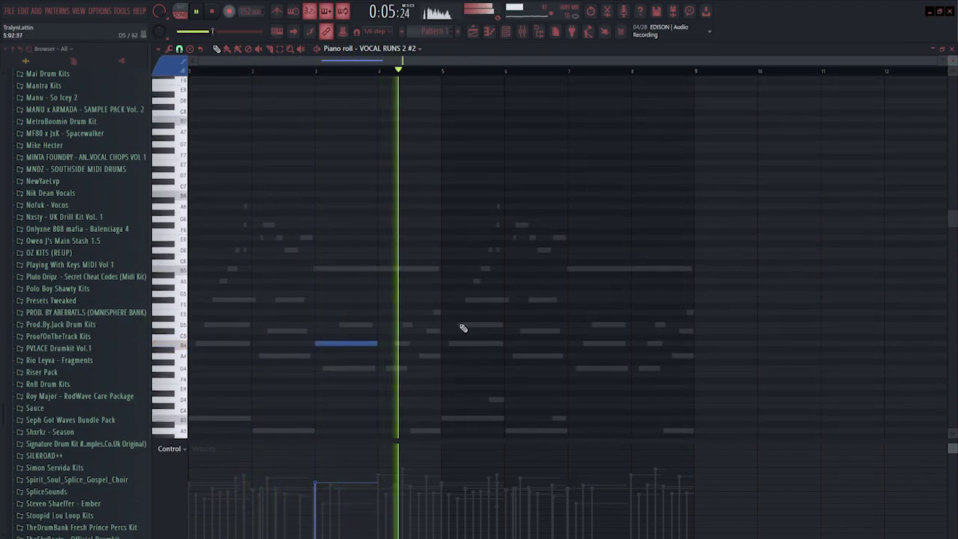
pyautogui.click(575, 344)
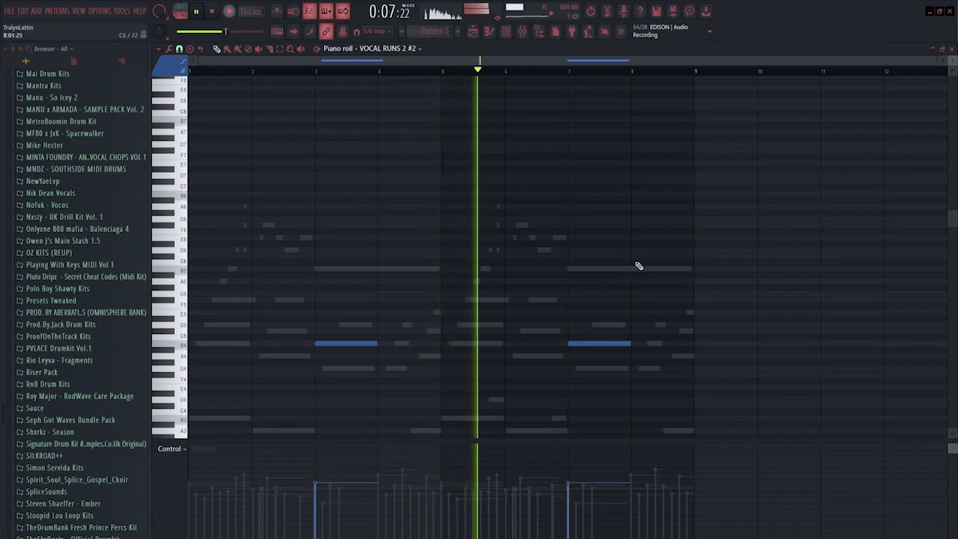
pyautogui.scroll(-2, 640, 255)
pyautogui.click(498, 31)
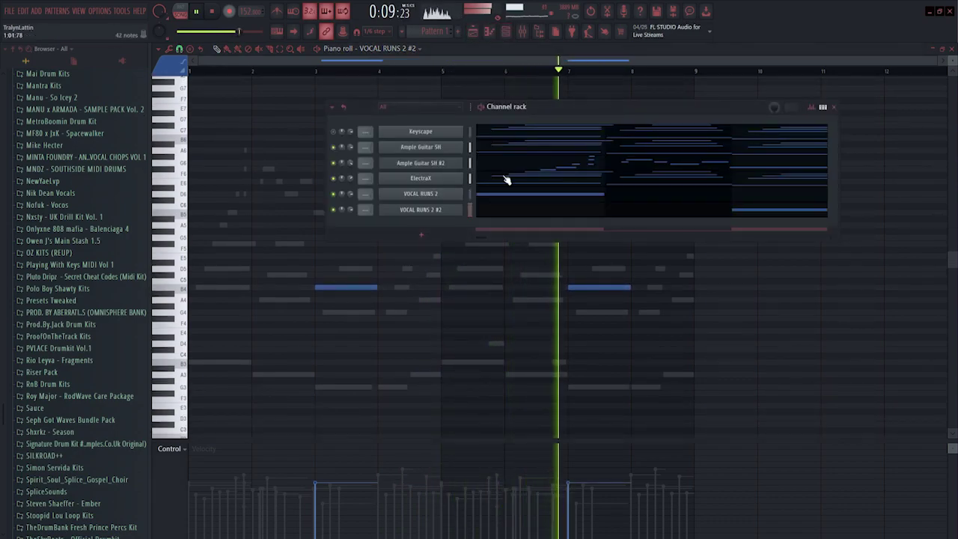
pyautogui.press('space')
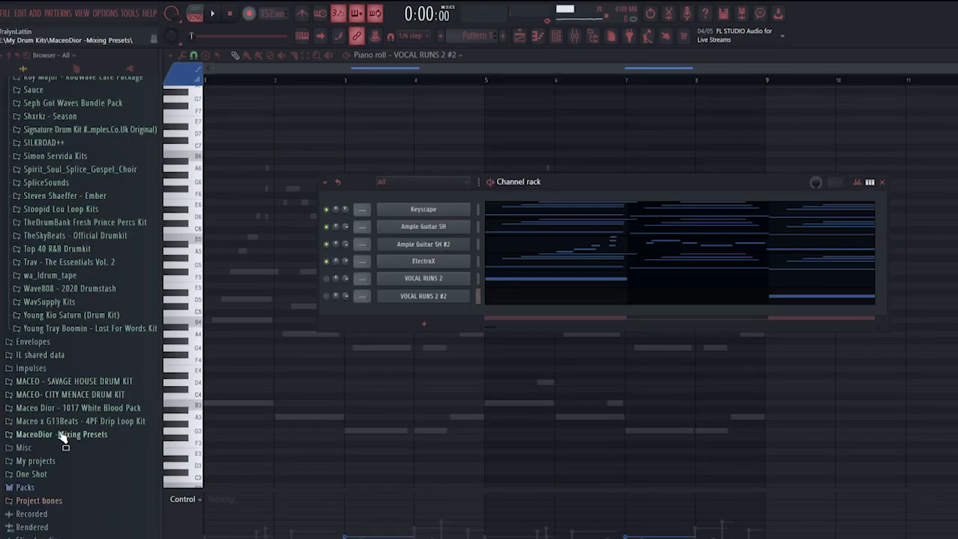
# Step: Add the MACEO-SUB(GANGSTA) sample from the SUB'S folder of MACEO - SAVAGE HOUSE DRUM KIT as a new channel
pyautogui.click(61, 384)
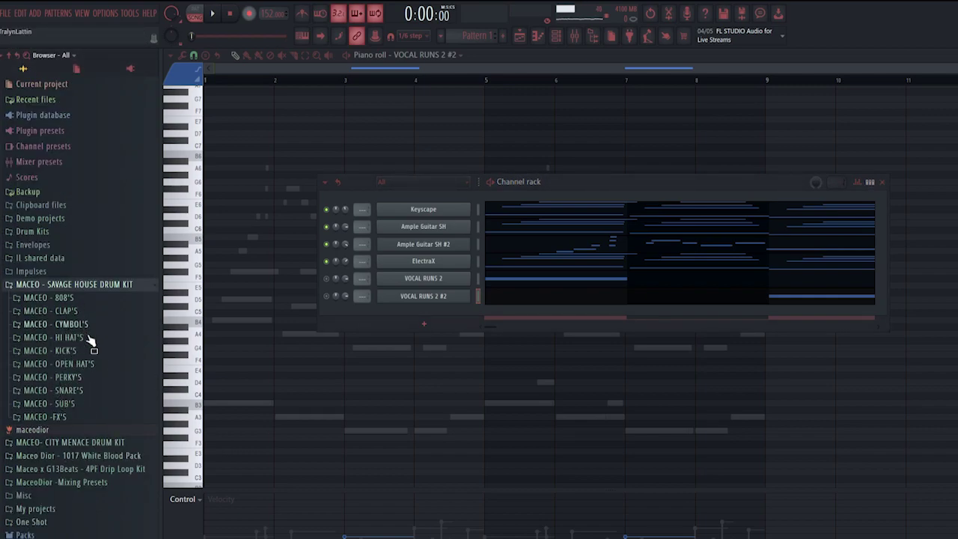
pyautogui.click(62, 408)
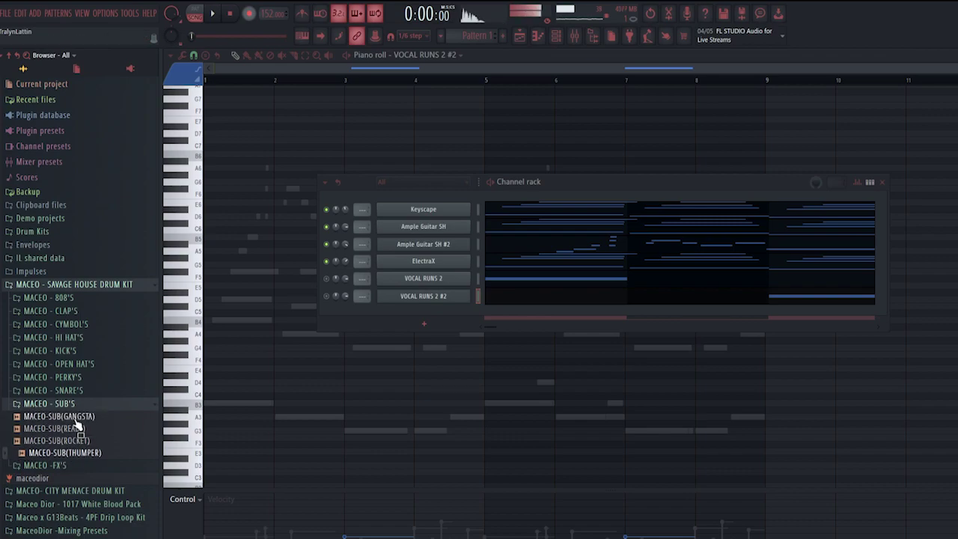
pyautogui.moveTo(454, 310); pyautogui.dragTo(454, 311)
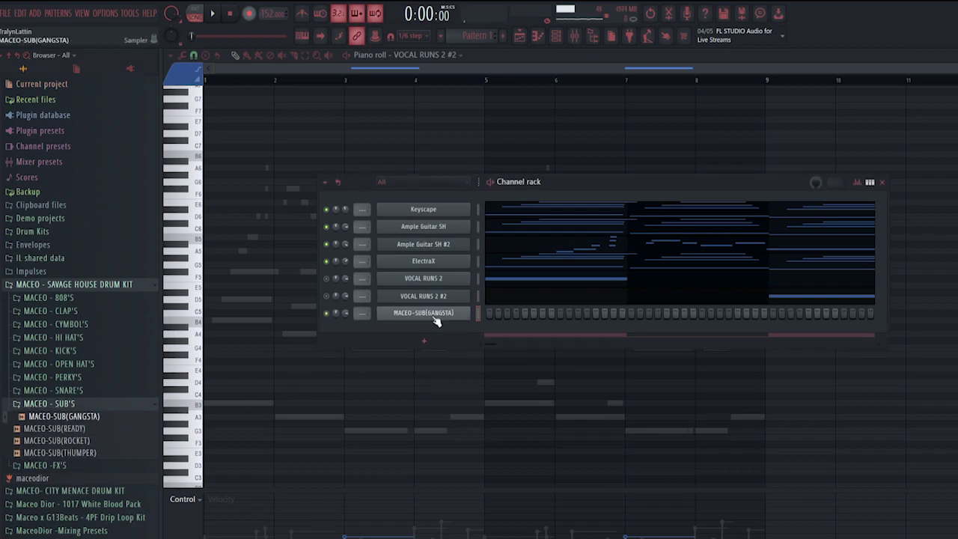
# Step: Enter the B3, A3 and G3 bass notes across eight bars for MACEO-SUB(GANGSTA) and raise them two octaves
pyautogui.click(422, 313)
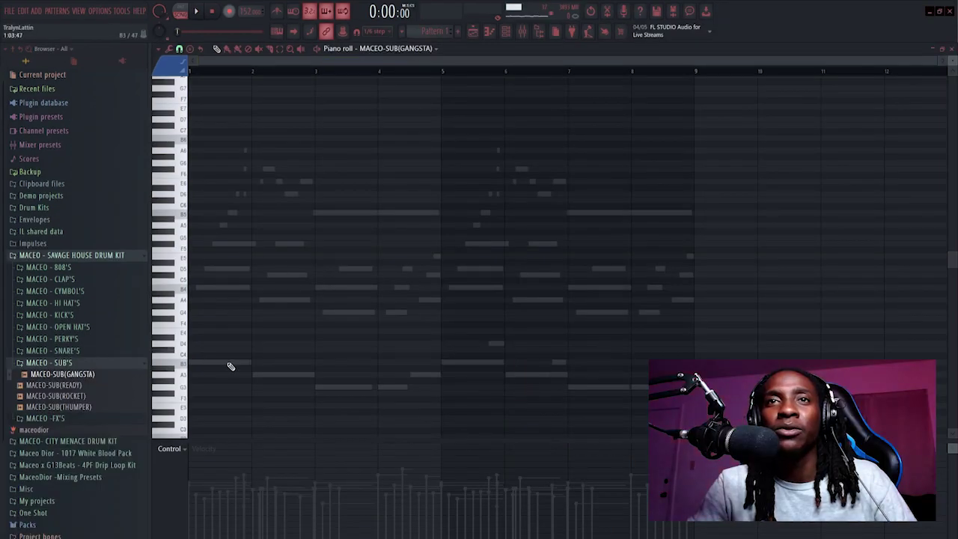
pyautogui.click(180, 60)
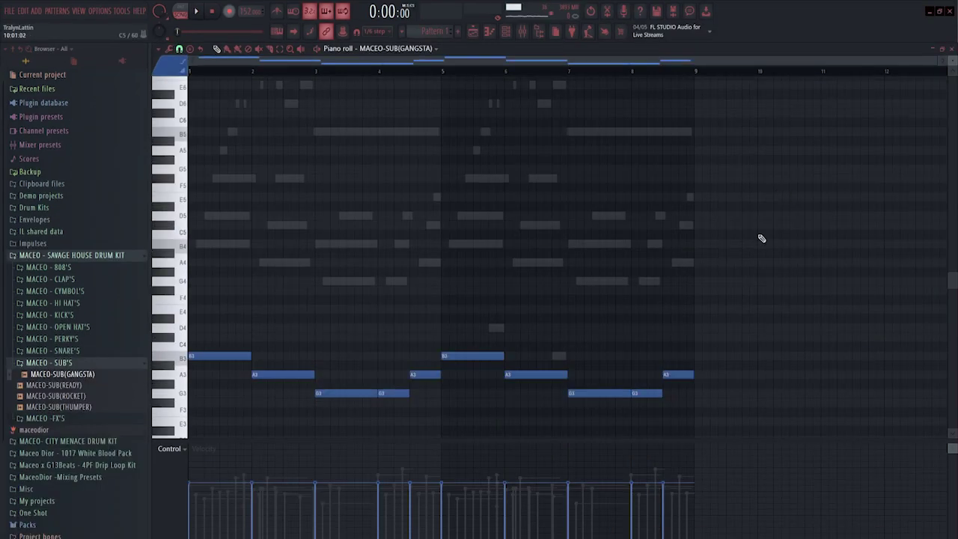
pyautogui.hotkey('ctrl', 'Up')
pyautogui.hotkey('ctrl', 'Up')
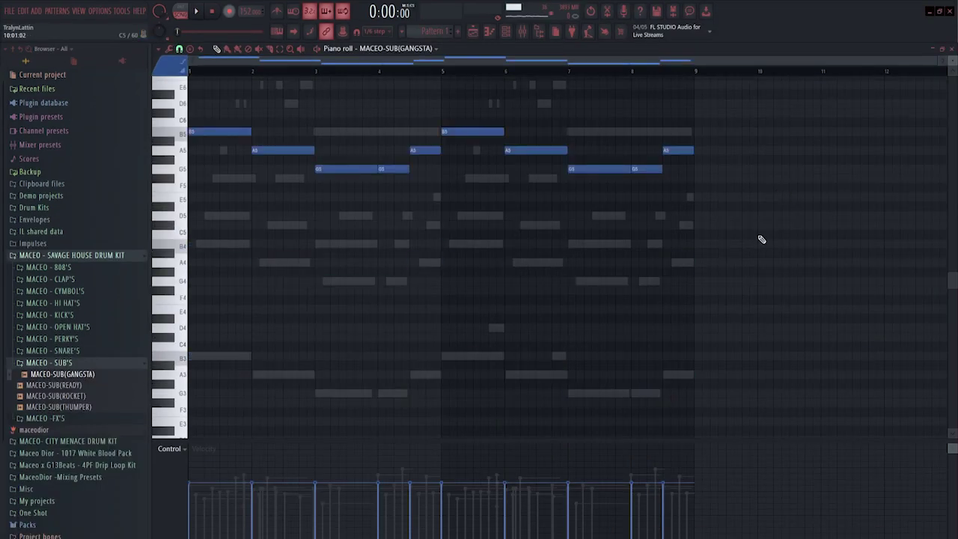
# Step: Shorten the sub notes in bars 5 and 6 and fill the bar ends with short D6 and B5 notes during playback
pyautogui.press('space')
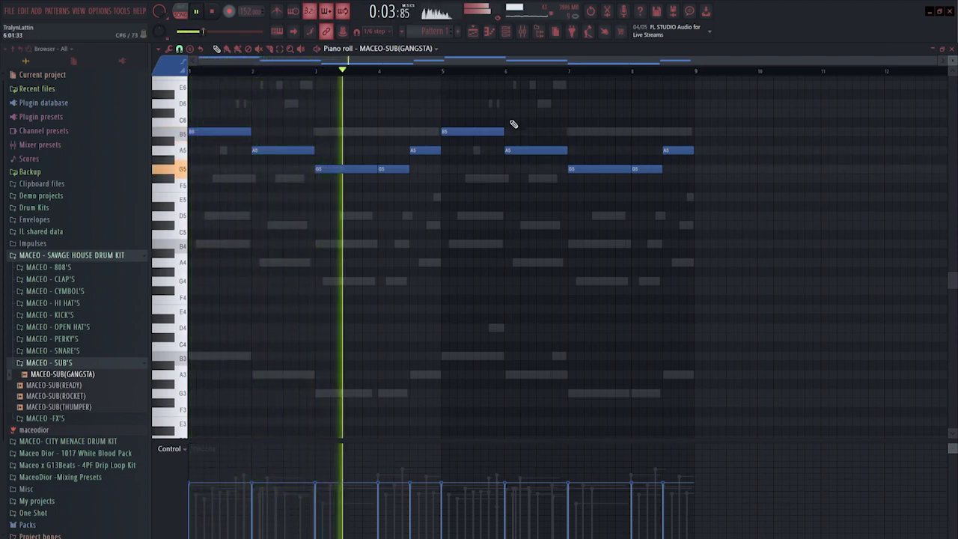
pyautogui.scroll(3, 513, 121)
pyautogui.moveTo(503, 188); pyautogui.dragTo(486, 190)
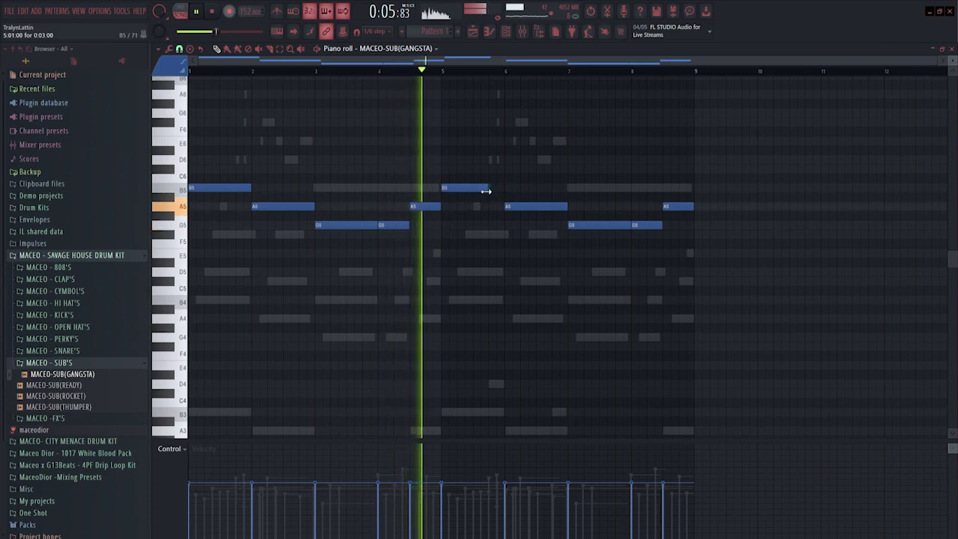
pyautogui.click(523, 160)
pyautogui.moveTo(523, 160); pyautogui.dragTo(513, 165)
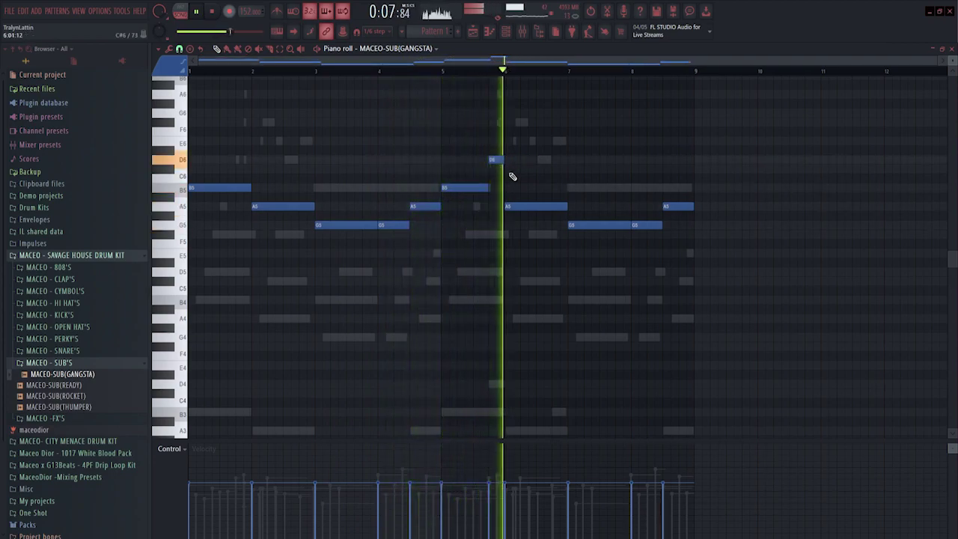
pyautogui.moveTo(565, 207)
pyautogui.mouseDown()
pyautogui.moveTo(552, 198)
pyautogui.moveTo(563, 189)
pyautogui.mouseUp()
pyautogui.click(557, 187)
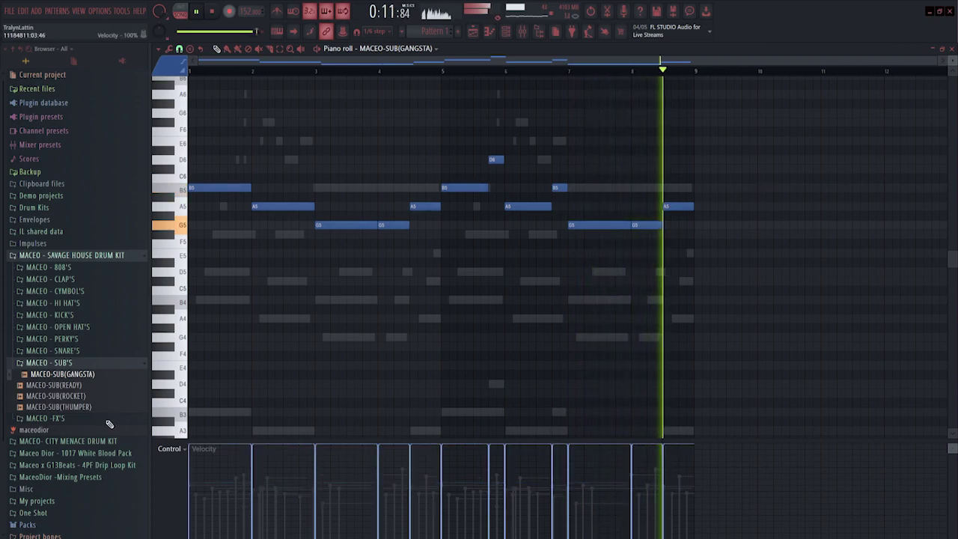
pyautogui.press('space')
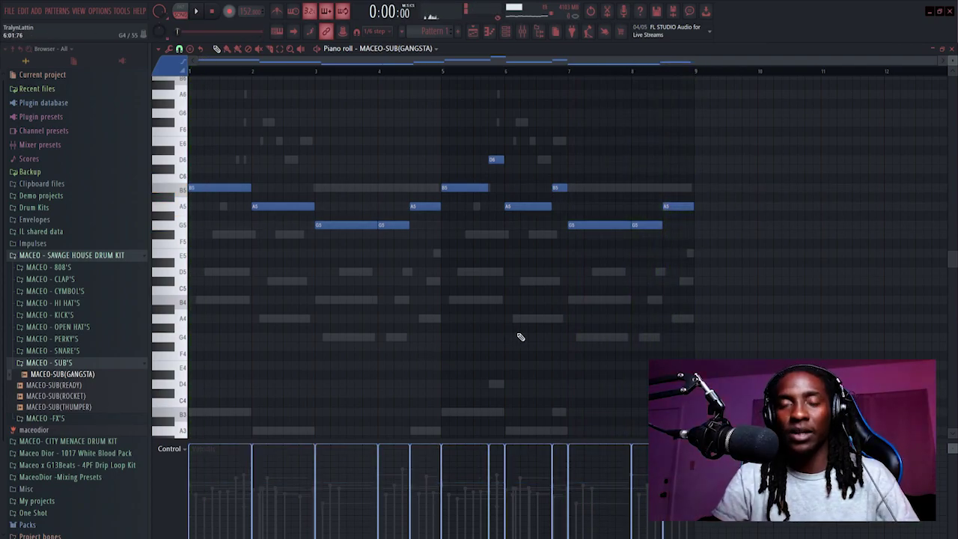
# Step: Lower all MACEO-SUB(GANGSTA) notes by one octave and play the pattern with the other channels
pyautogui.hotkey('ctrl', 'Down')
pyautogui.press('space')
pyautogui.hotkey('ctrl', 'a')
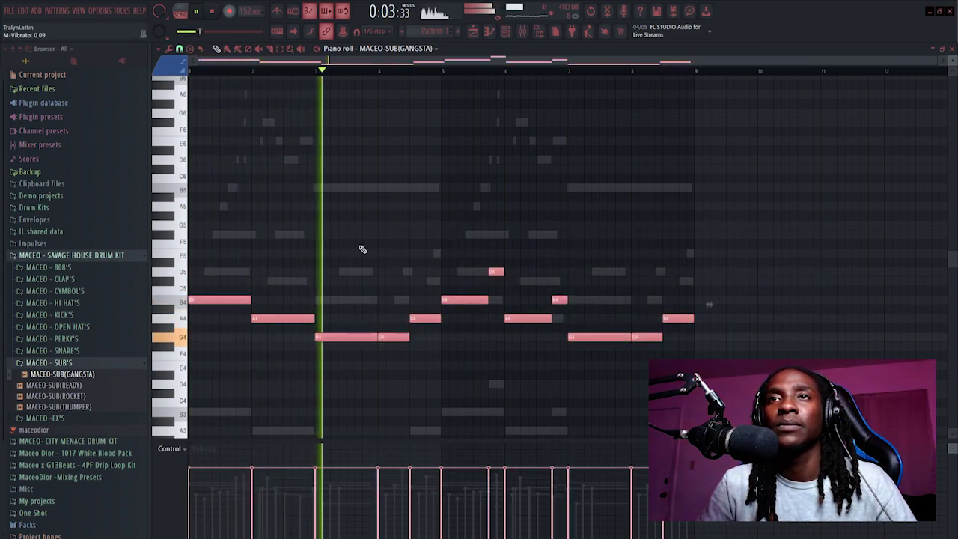
pyautogui.hotkey('ctrl', 'd')
pyautogui.press('F6')
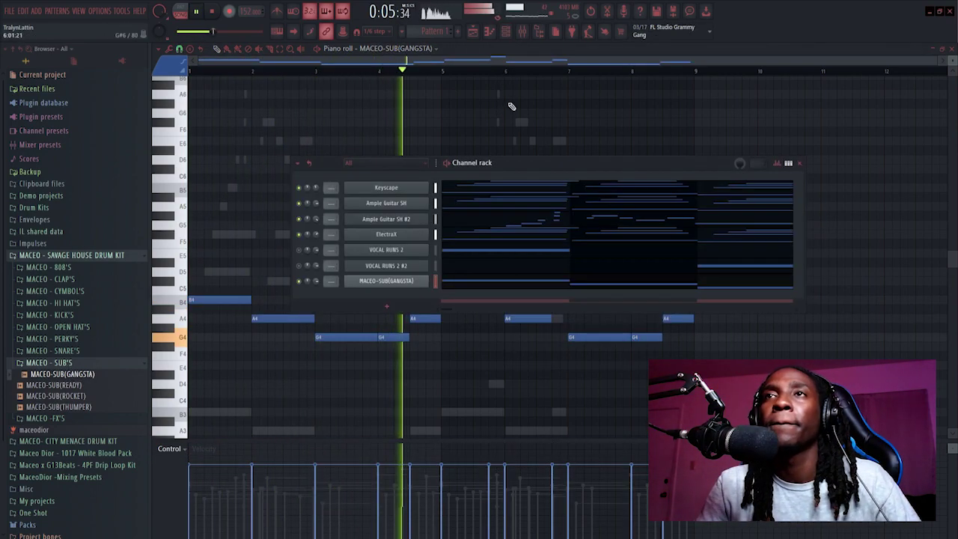
pyautogui.moveTo(328, 158); pyautogui.dragTo(341, 101)
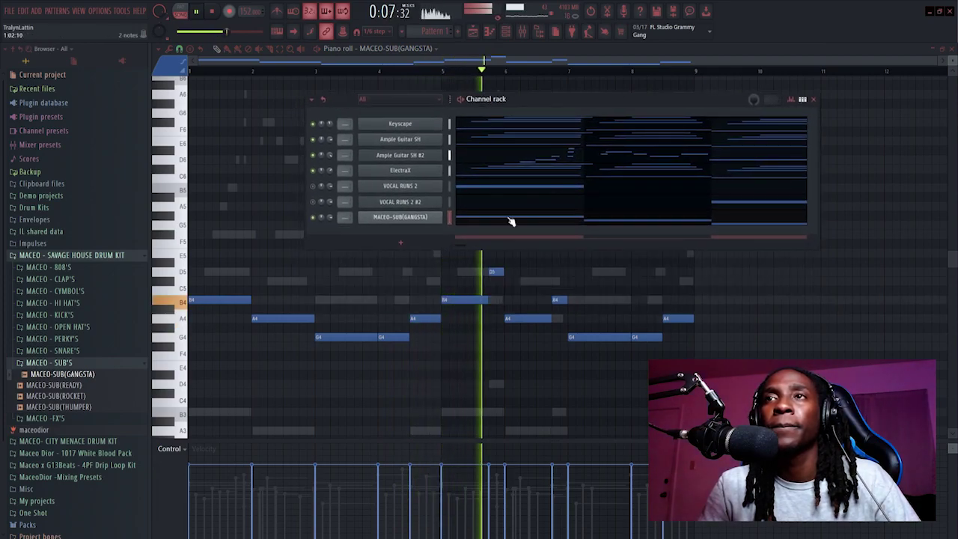
pyautogui.press('F6')
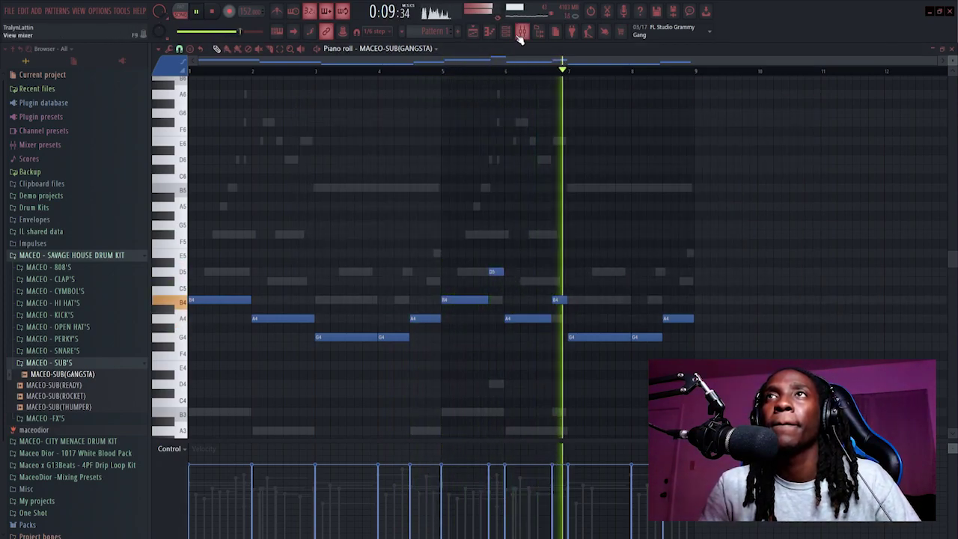
# Step: Add the MACEO-CLAP(LUGER) sample as a channel, load the CM-ReadyToGo MIDI pattern into it and play the beat
pyautogui.press('F6')
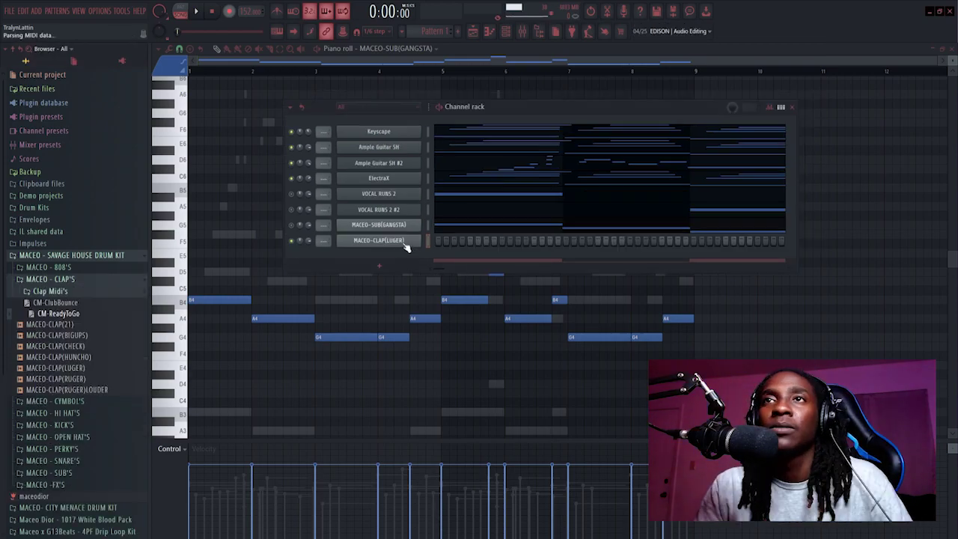
pyautogui.press('space')
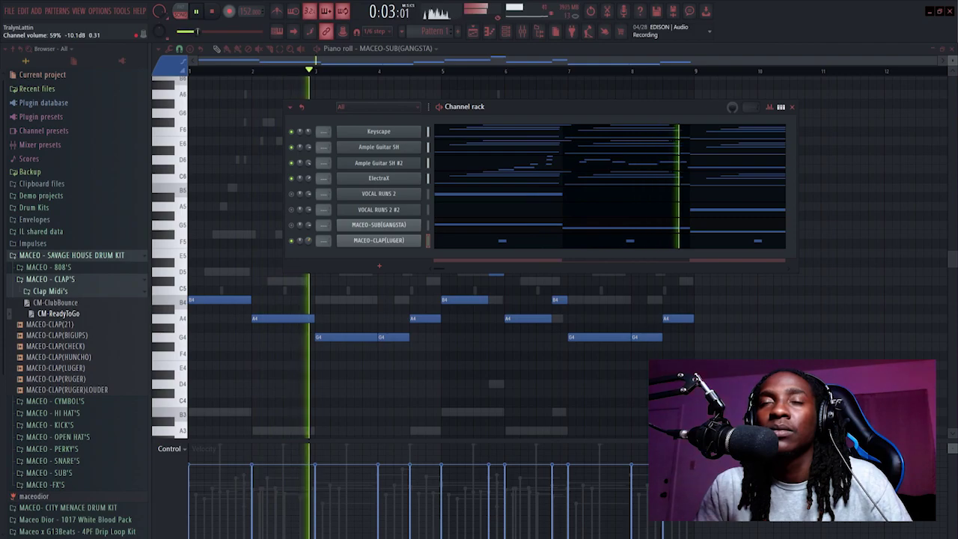
# Step: Add the MACEO-808(SPINNING)CUSTOM2 sample from the Savage House 808's folder as a new channel and start playback
pyautogui.scroll(-2, 305, 241)
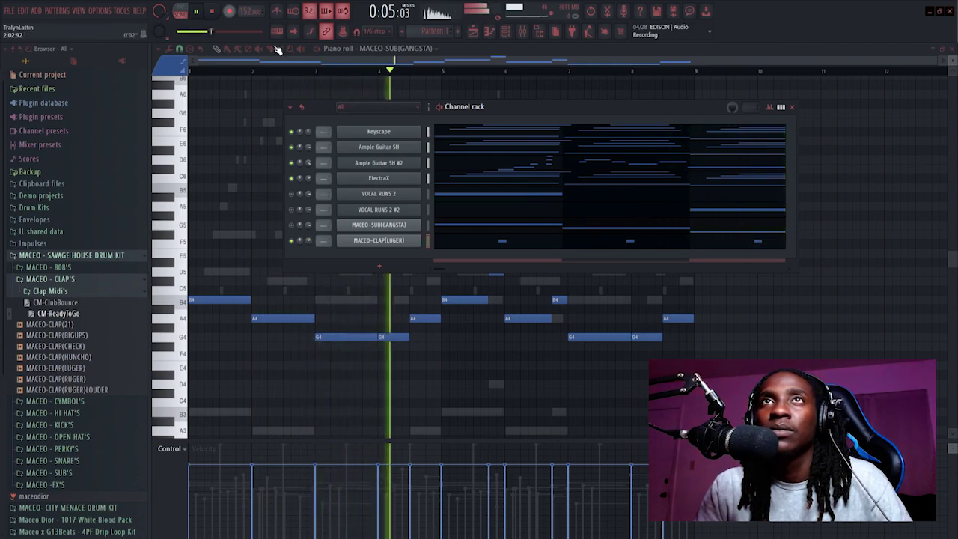
pyautogui.press('space')
pyautogui.click(49, 267)
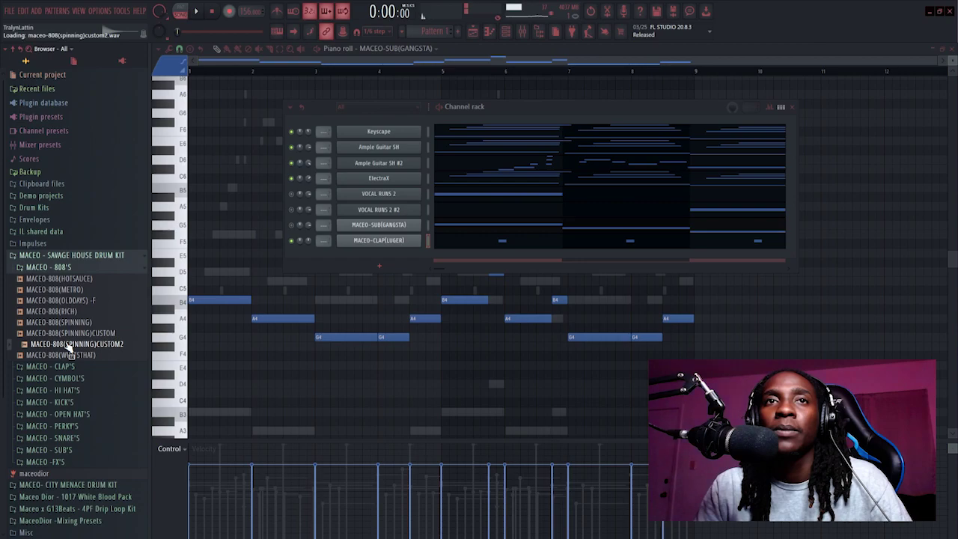
pyautogui.moveTo(395, 258); pyautogui.dragTo(394, 250)
pyautogui.press('space')
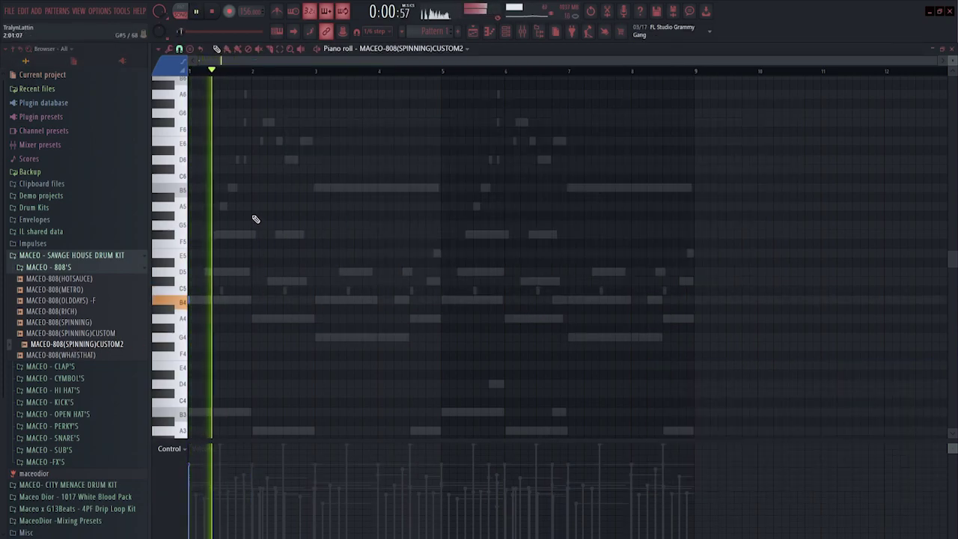
# Step: Enter short B4, A5, A4 and G5 notes for the 808 across bars 1 to 3 and raise them one octave
pyautogui.press('space')
pyautogui.click(235, 206)
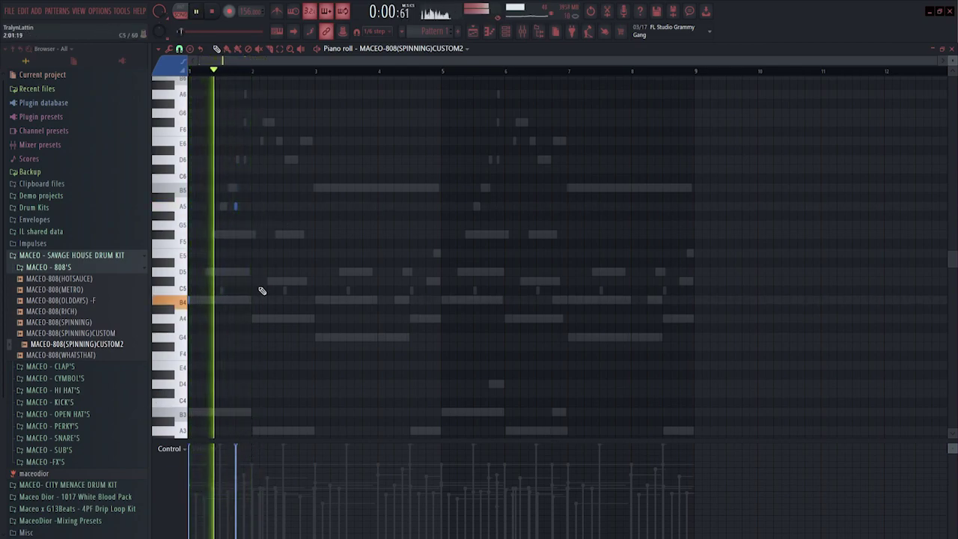
pyautogui.press('space')
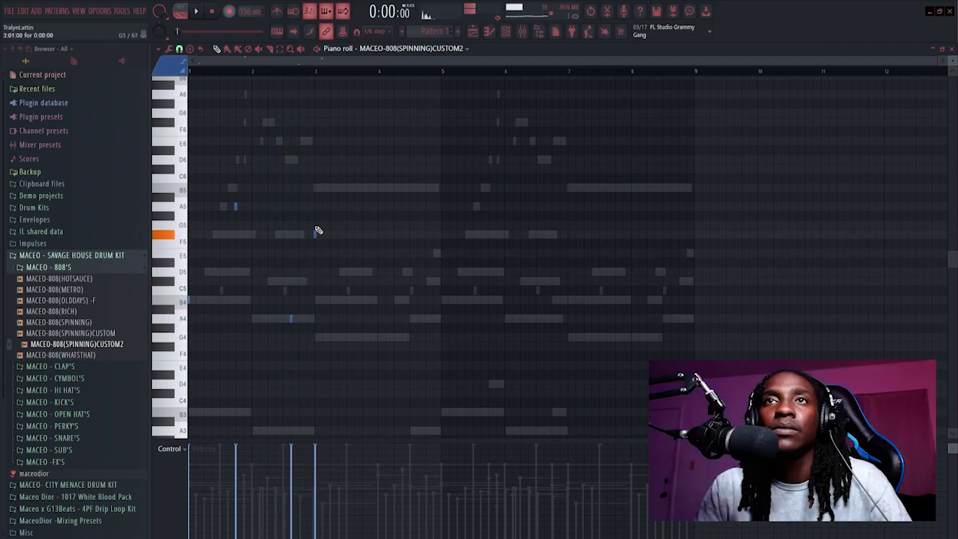
pyautogui.press('space')
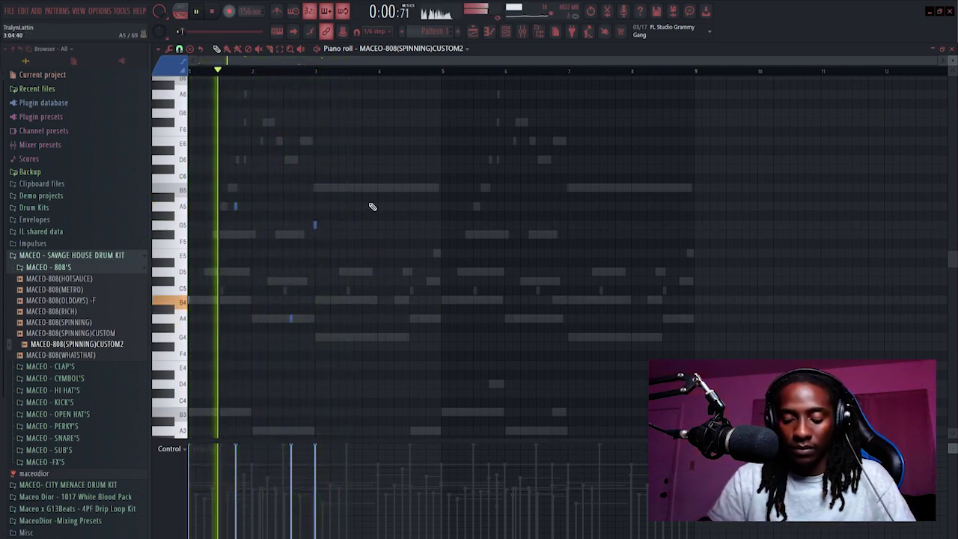
pyautogui.press('space')
pyautogui.scroll(3, 412, 202)
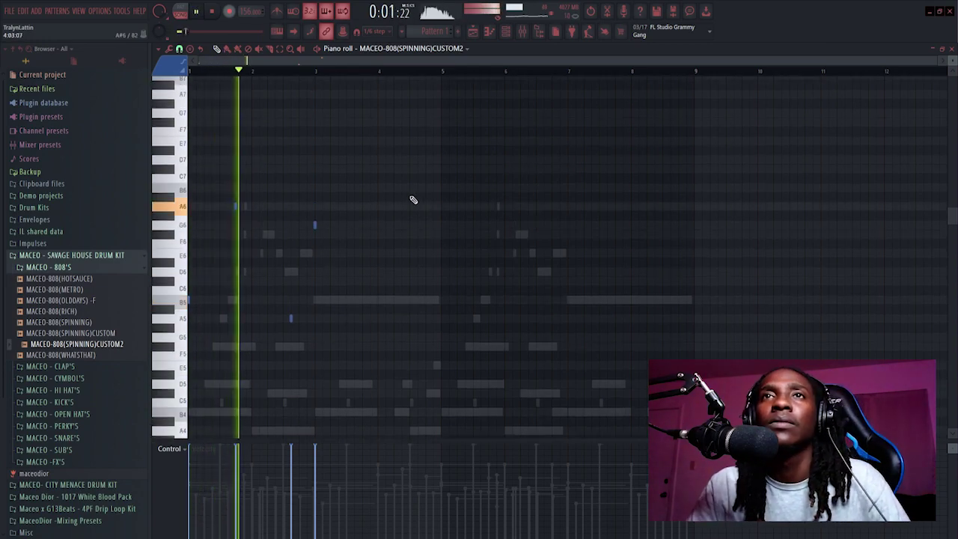
# Step: Lower the 808 notes one octave, move the second to B5, and add G5 and A5 notes in bars 3 and 4
pyautogui.press('F6')
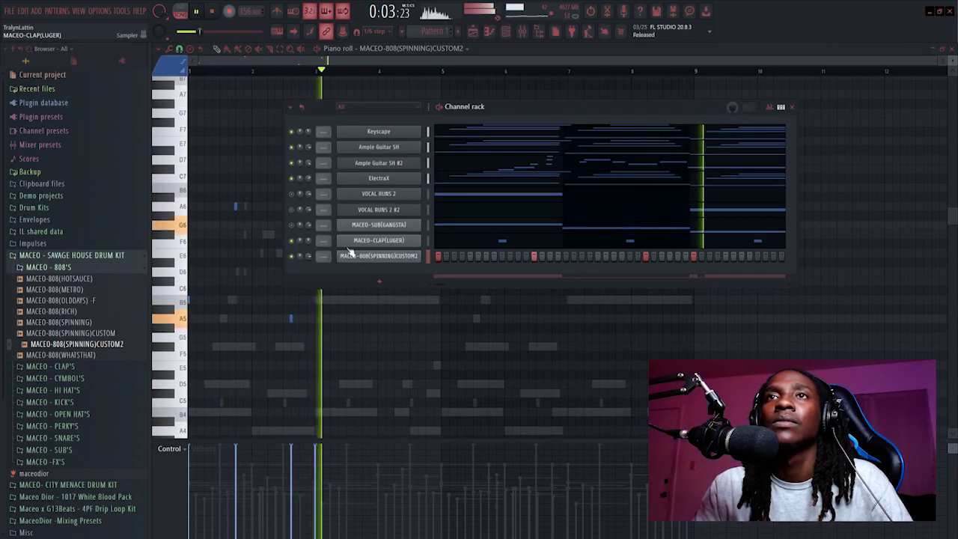
pyautogui.press('F6')
pyautogui.press('space')
pyautogui.scroll(-2, 233, 260)
pyautogui.press('space')
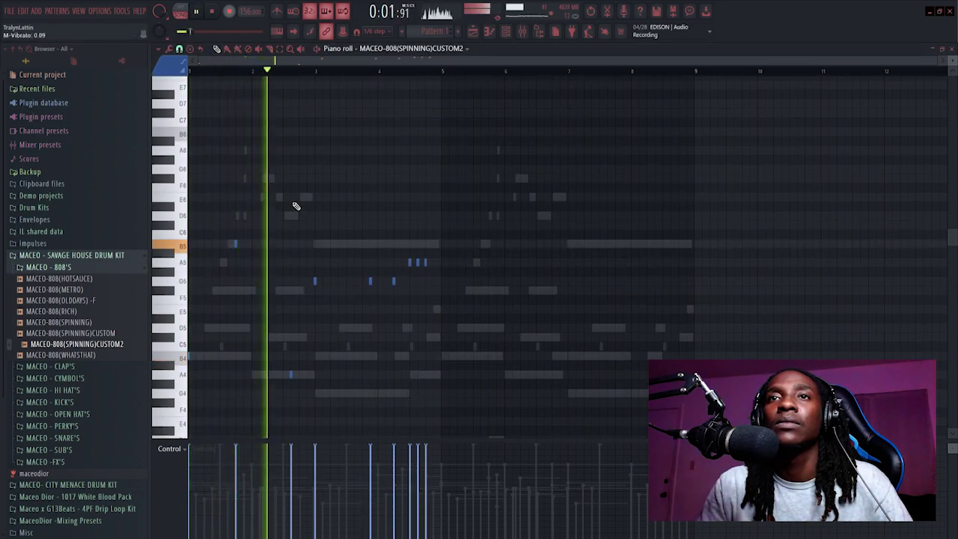
# Step: Copy the four-bar 808 pattern to bars 5 to 8 and add an extra A4 note near the end of bar 6
pyautogui.hotkey('ctrl', 'a')
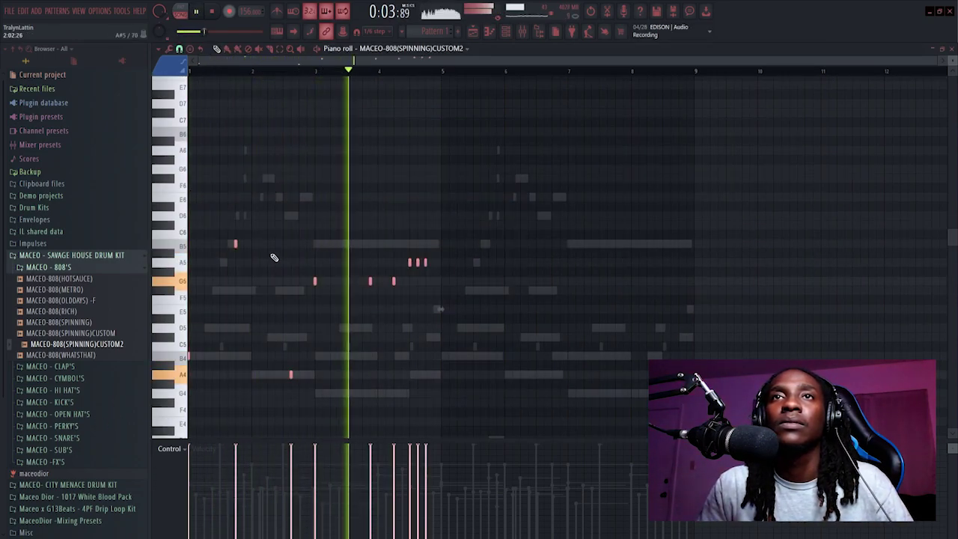
pyautogui.moveTo(235, 244); pyautogui.dragTo(487, 242)
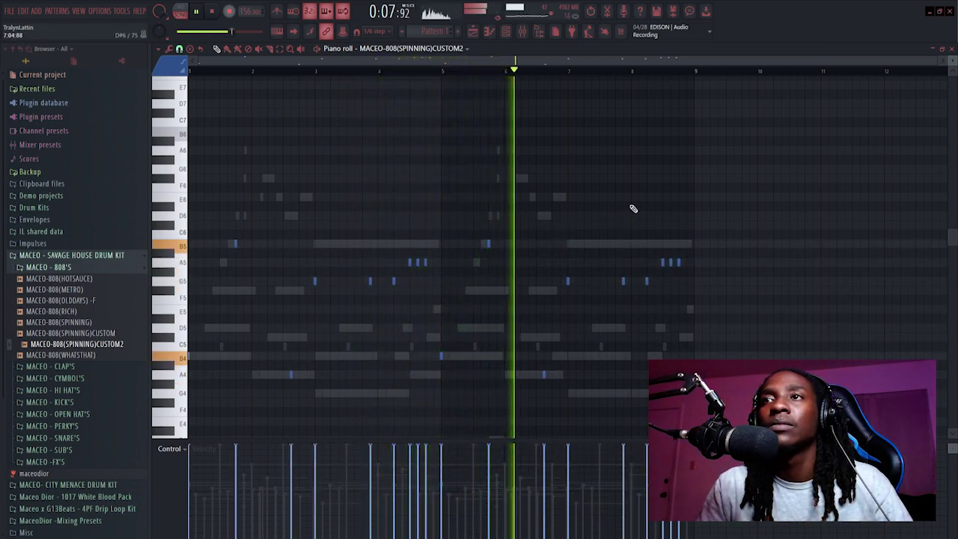
pyautogui.click(503, 72)
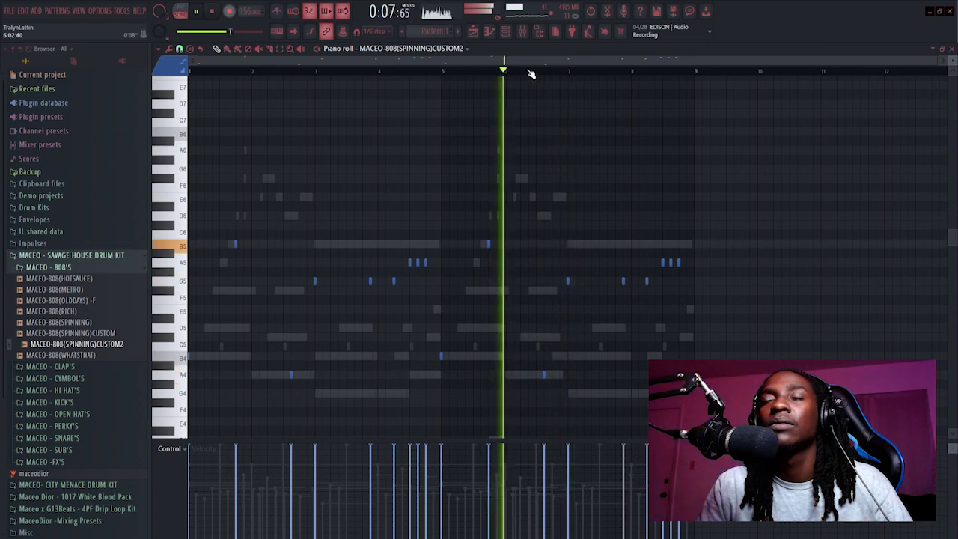
pyautogui.press('space')
pyautogui.scroll(2, 572, 371)
pyautogui.click(579, 374)
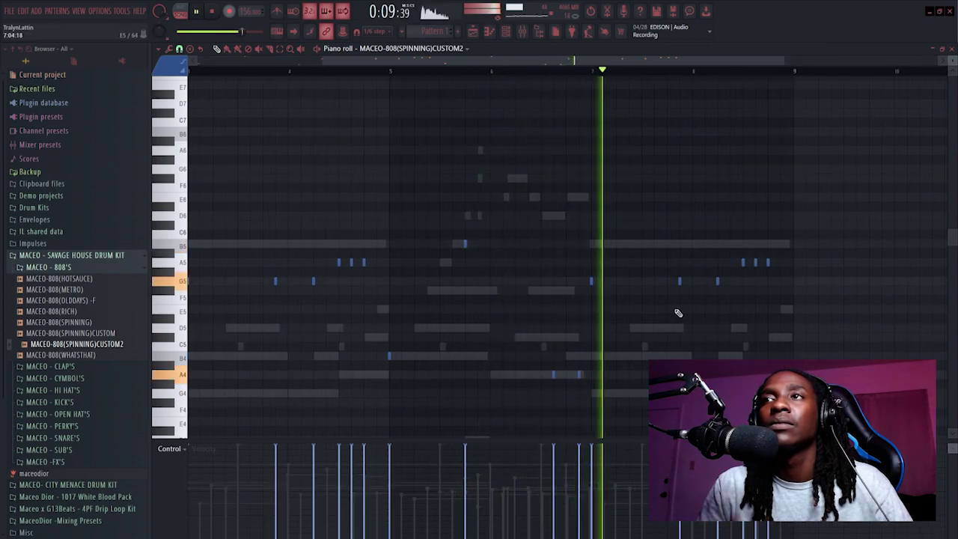
# Step: Enable Cut itself for the MACEO-808(SPINNING)CUSTOM2 channel
pyautogui.press('F6')
pyautogui.rightClick(416, 255)
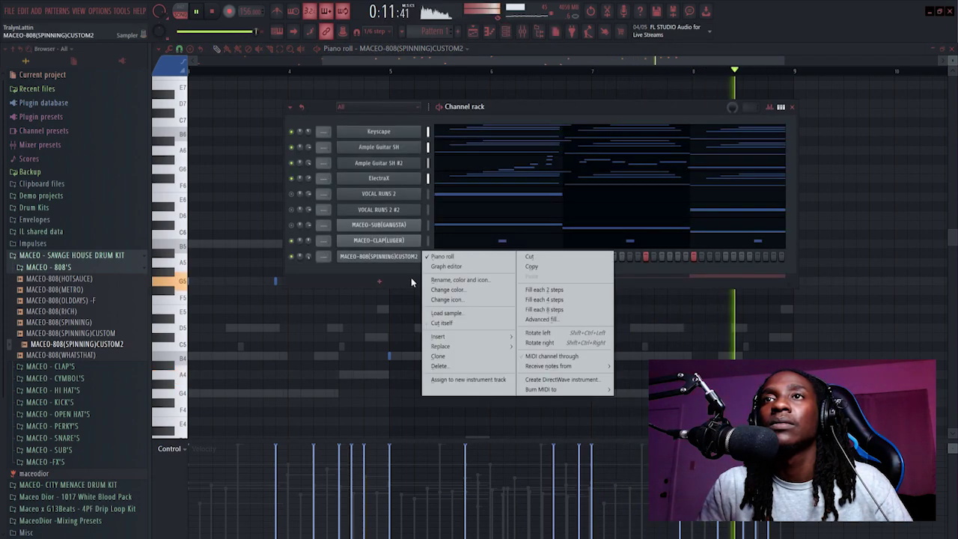
pyautogui.click(442, 323)
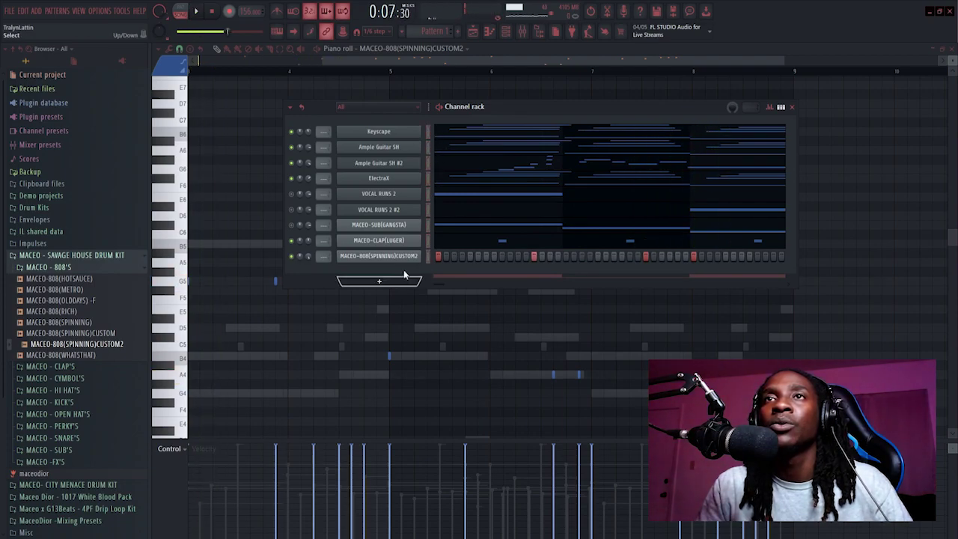
# Step: Transpose the selected channels up four semitones, raise MACEO-SUB(GANGSTA) separately by the same amount, and play the beat
pyautogui.click(290, 106)
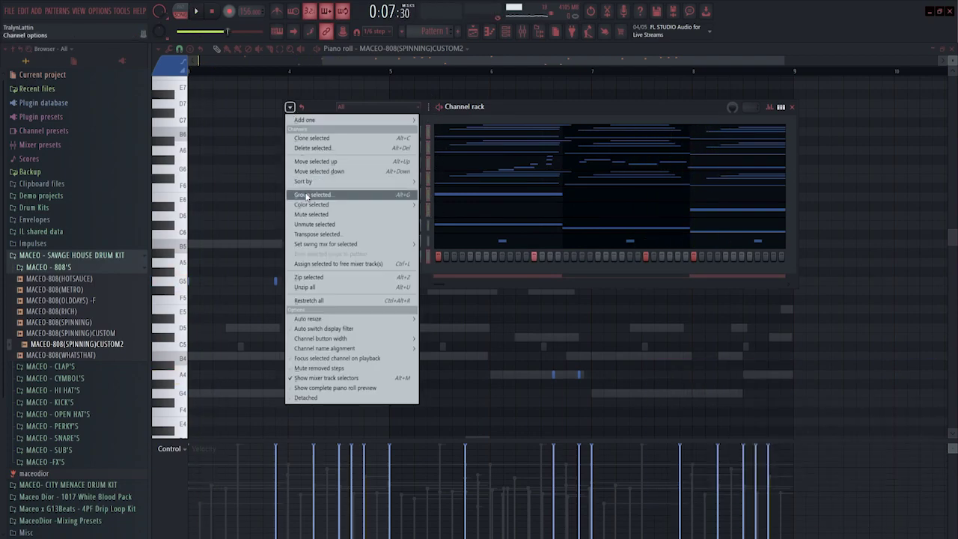
pyautogui.click(307, 226)
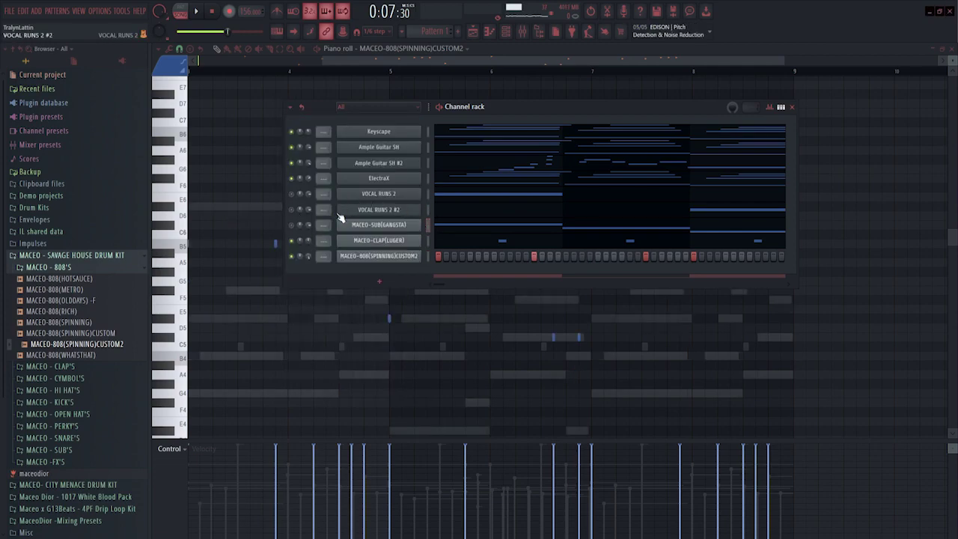
pyautogui.click(290, 107)
pyautogui.click(311, 234)
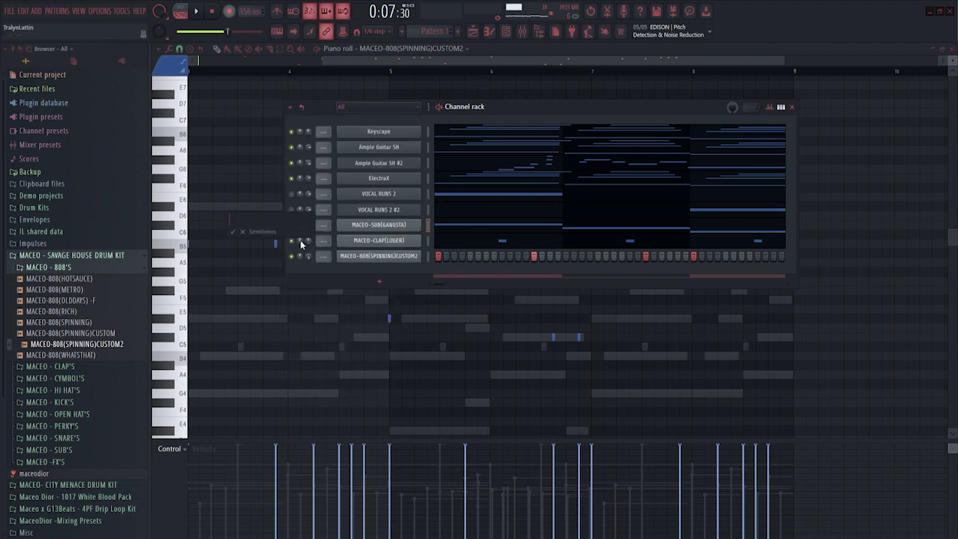
pyautogui.moveTo(304, 234); pyautogui.dragTo(304, 219)
pyautogui.press('space')
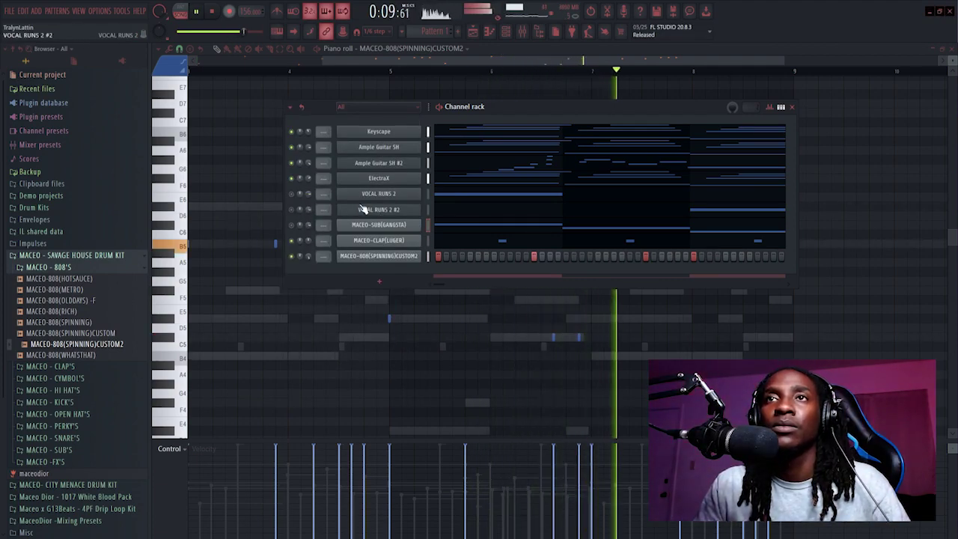
# Step: Review the envelope, miscellaneous and sample settings of the MACEO-808(SPINNING)CUSTOM2 channel, including its precomputed effects, during playback
pyautogui.click(90, 256)
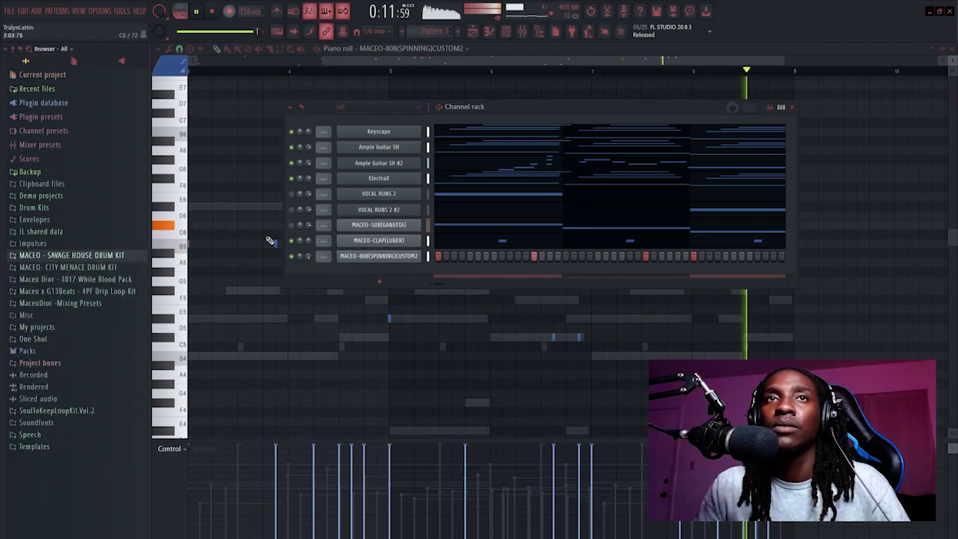
pyautogui.rightClick(409, 257)
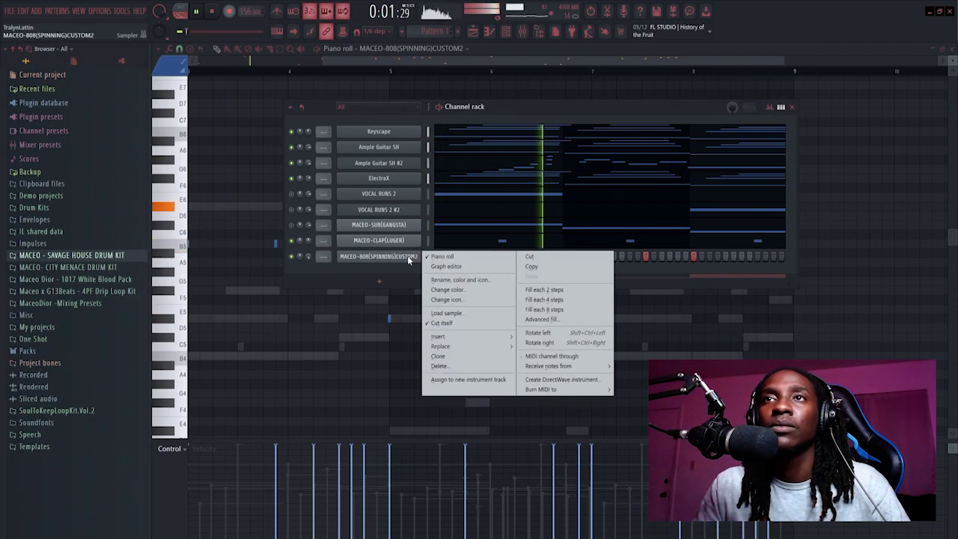
pyautogui.click(369, 257)
pyautogui.click(268, 196)
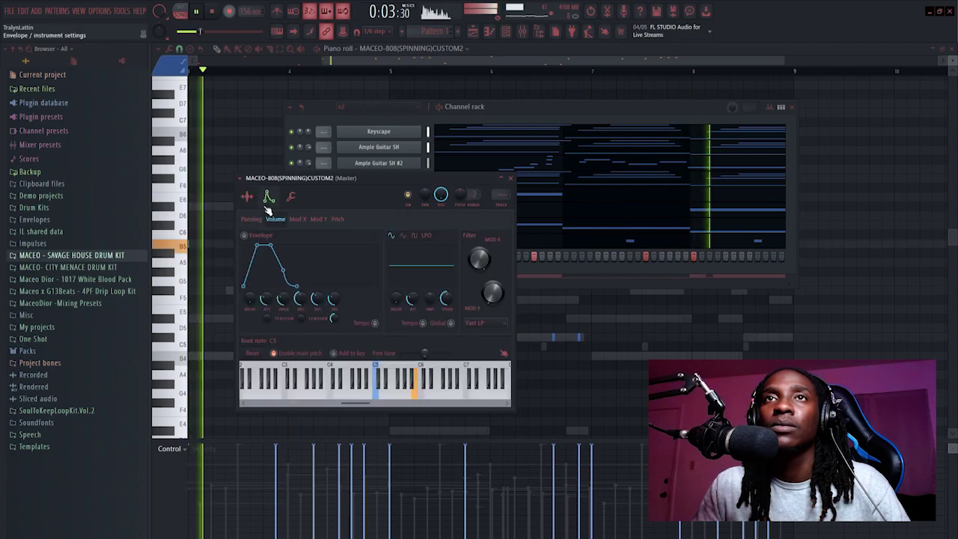
pyautogui.click(291, 196)
pyautogui.click(250, 199)
pyautogui.click(268, 196)
pyautogui.click(247, 196)
pyautogui.click(383, 260)
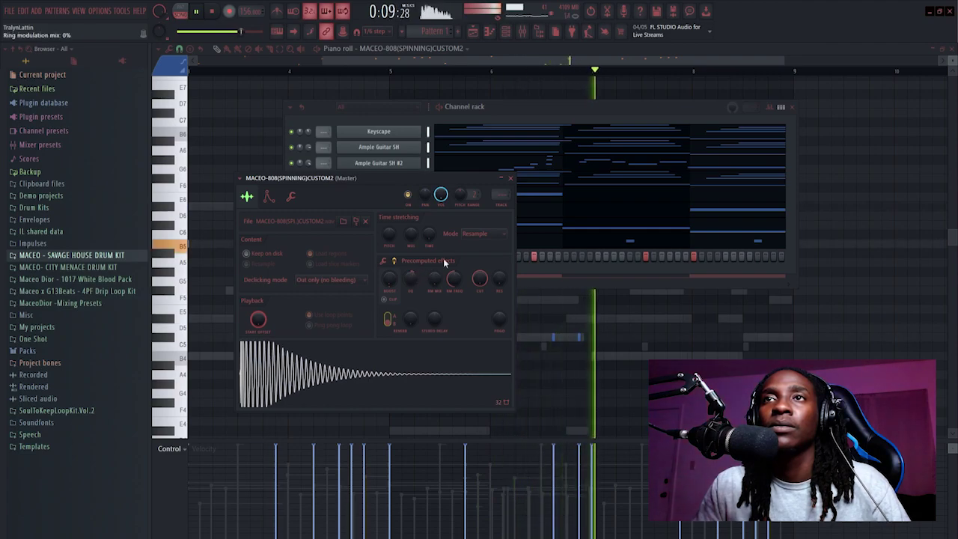
pyautogui.click(511, 180)
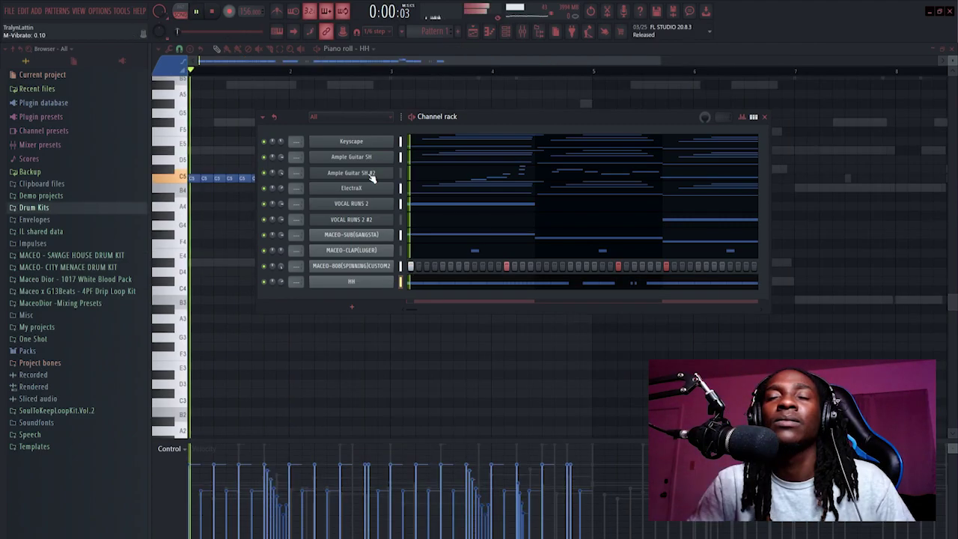
# Step: Play the beat with the HH channel and browse the Drum Kits folder for more sounds
pyautogui.press('space')
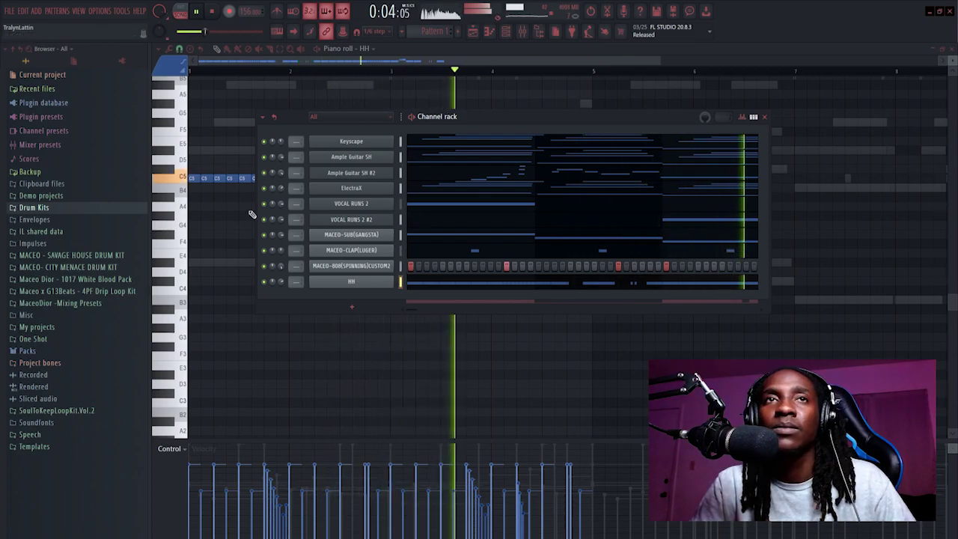
pyautogui.click(33, 208)
pyautogui.scroll(-5, 77, 252)
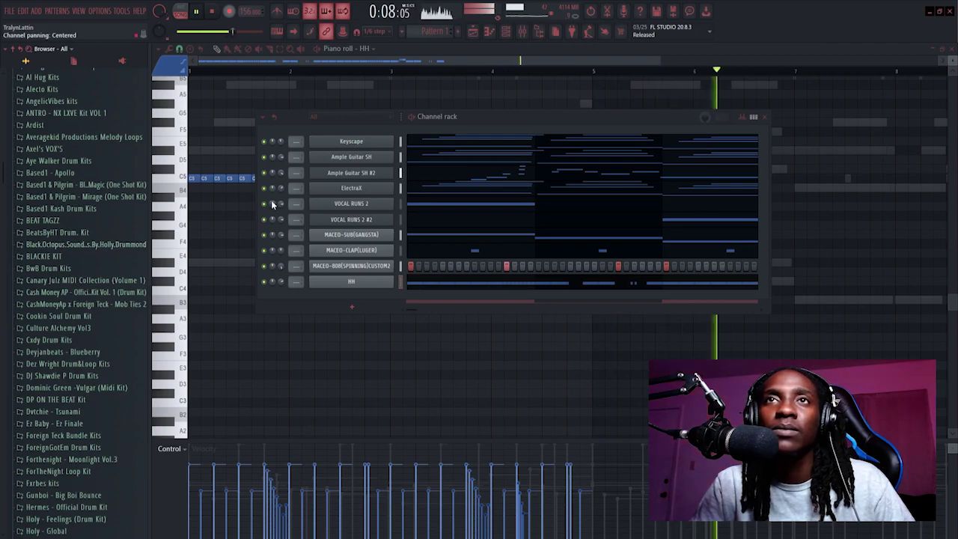
pyautogui.press('space')
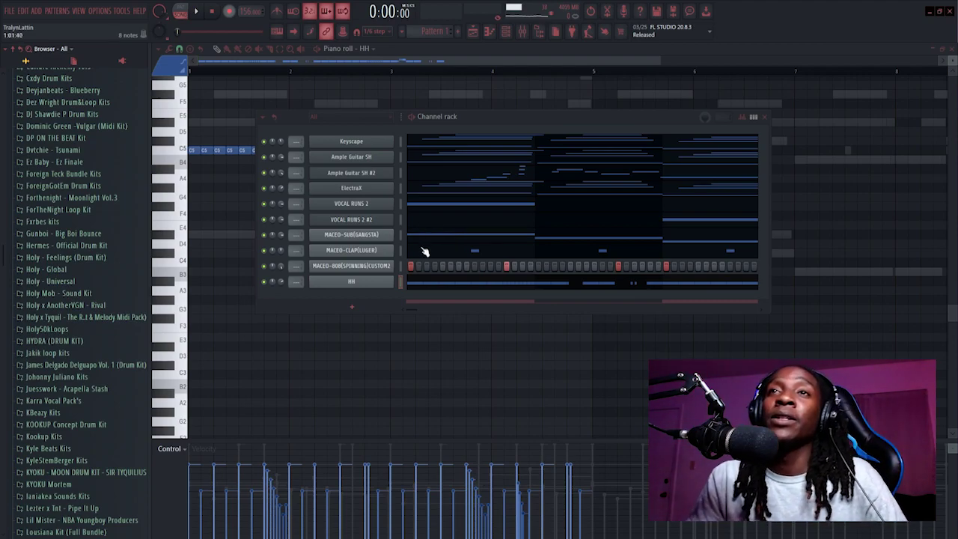
pyautogui.scroll(-15, 90, 322)
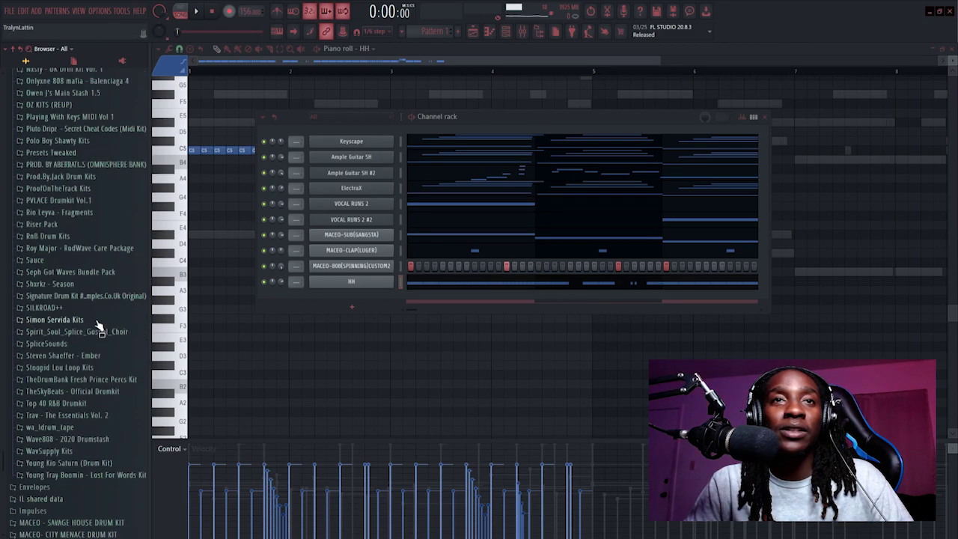
# Step: Add the MACEO-OPEN HAT(WHEEZY) sample as a channel with a hit on step 1 and audition the beat
pyautogui.click(65, 371)
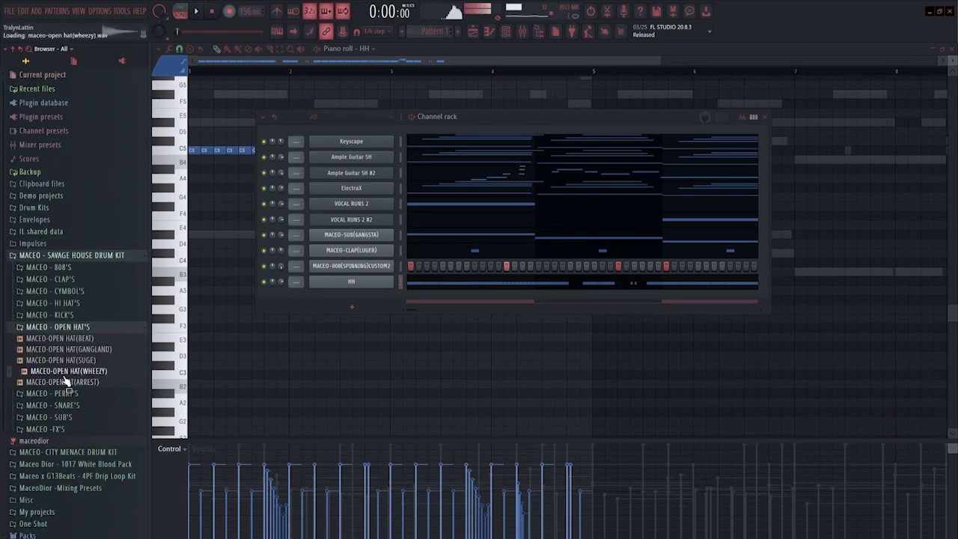
pyautogui.moveTo(356, 303); pyautogui.dragTo(356, 306)
pyautogui.press('space')
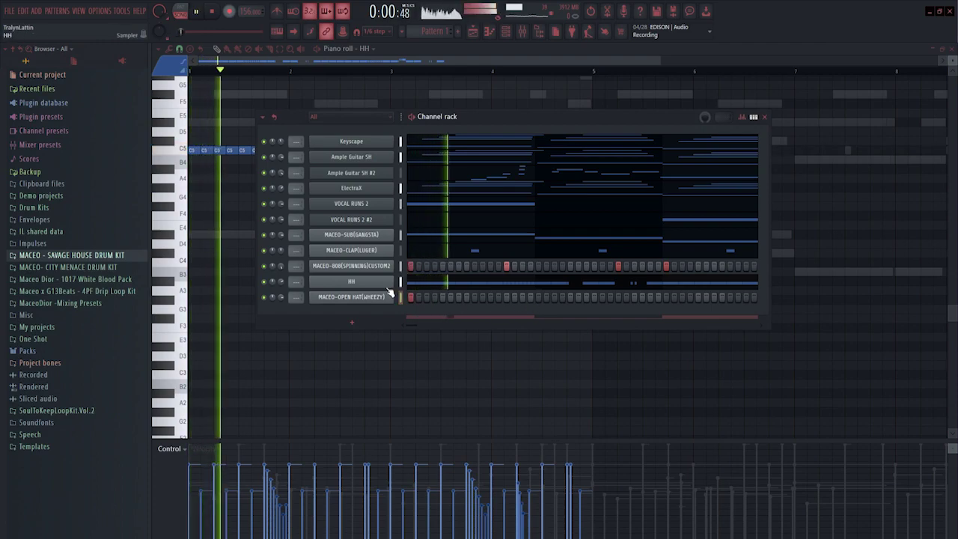
pyautogui.press('space')
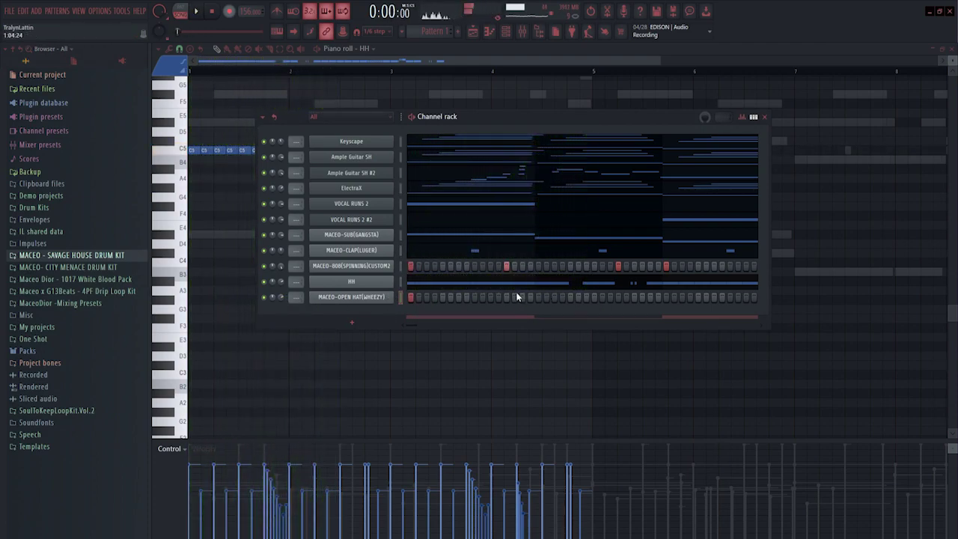
# Step: Add MACEO-OPEN HAT(WHEEZY) hits on steps 13 and 33 and repeat the HH pattern across bars 5 to 8
pyautogui.press('space')
pyautogui.click(506, 297)
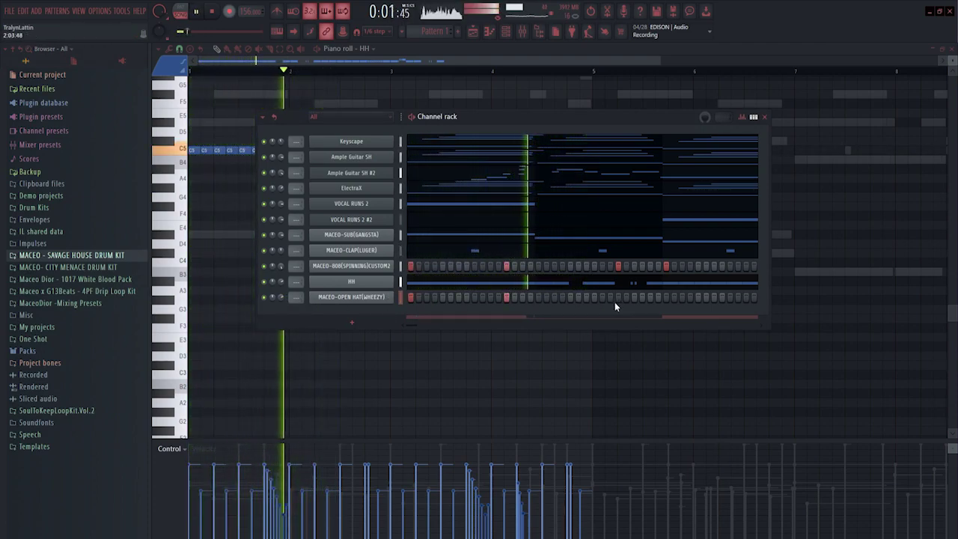
pyautogui.rightClick(351, 297)
pyautogui.click(396, 298)
# Step: Play the beat through with Ample Guitar SH #2, both vocal runs and the sub muted
pyautogui.scroll(2, 472, 132)
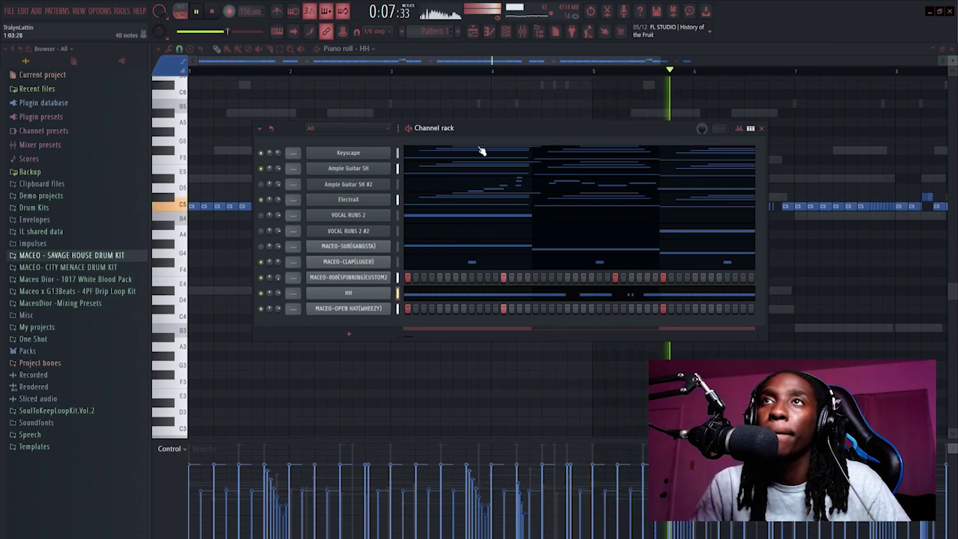
pyautogui.moveTo(482, 128); pyautogui.dragTo(496, 131)
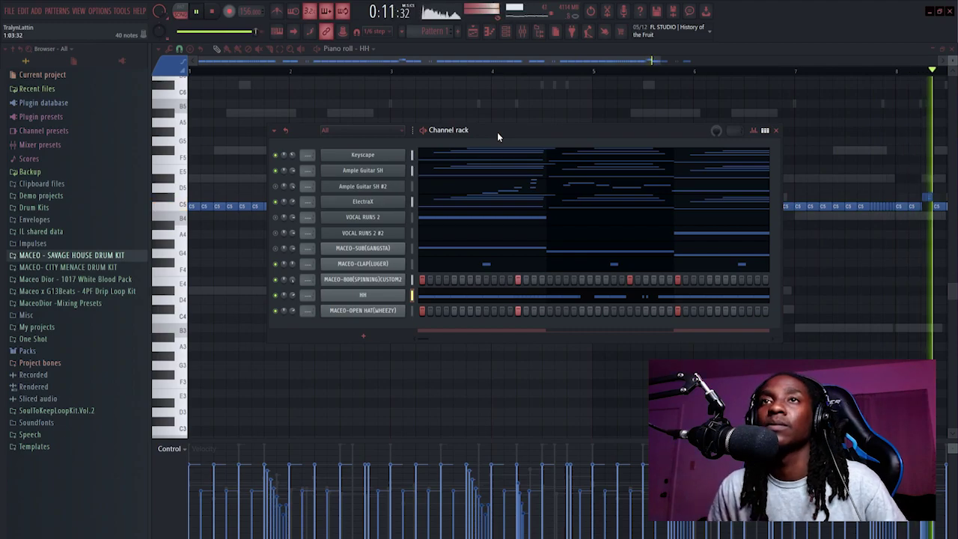
pyautogui.press('space')
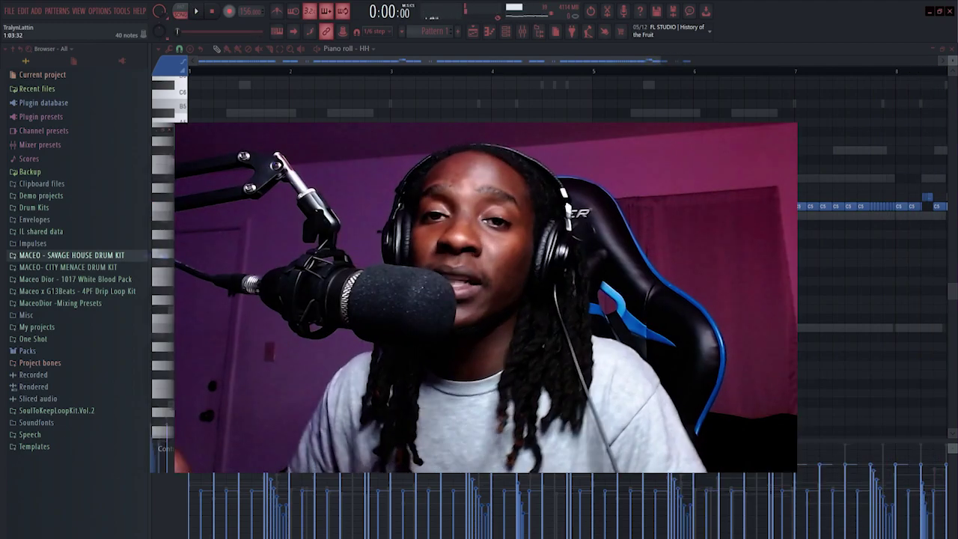